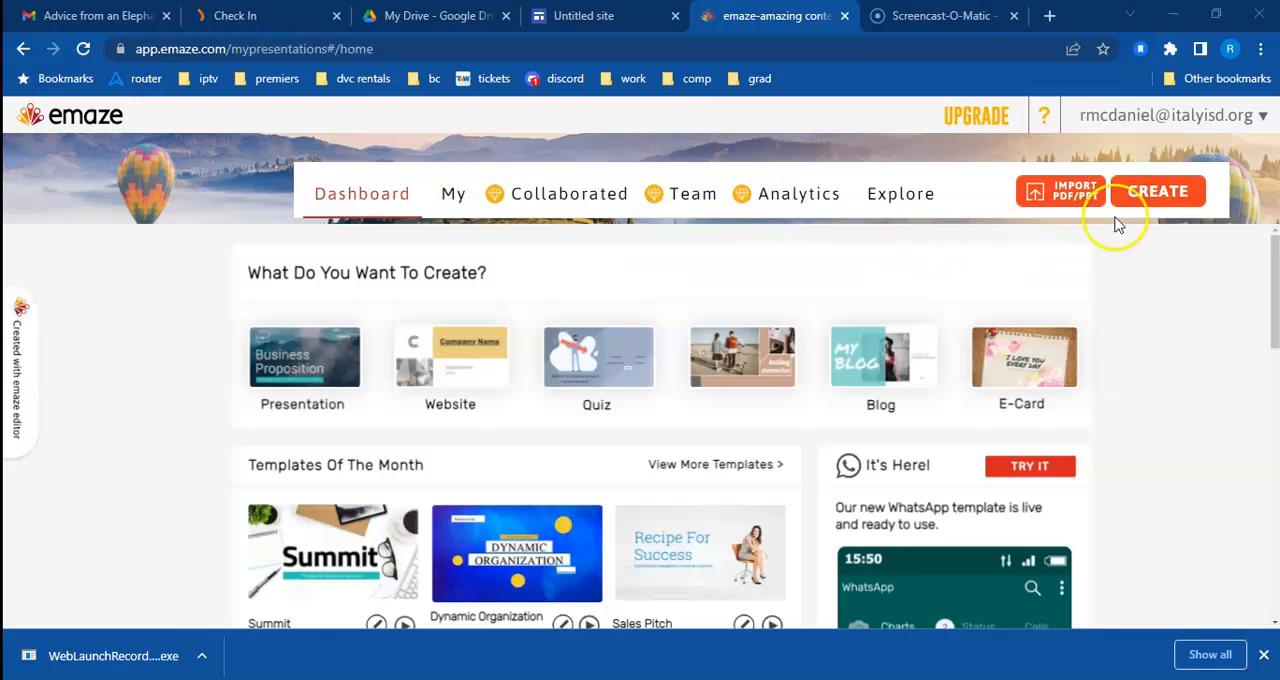
Step: Create a new presentation from the 3D Gallery template in the Business category
{"action": "left_click", "coordinate": [1160, 191]}
{"action": "left_click", "coordinate": [478, 320]}
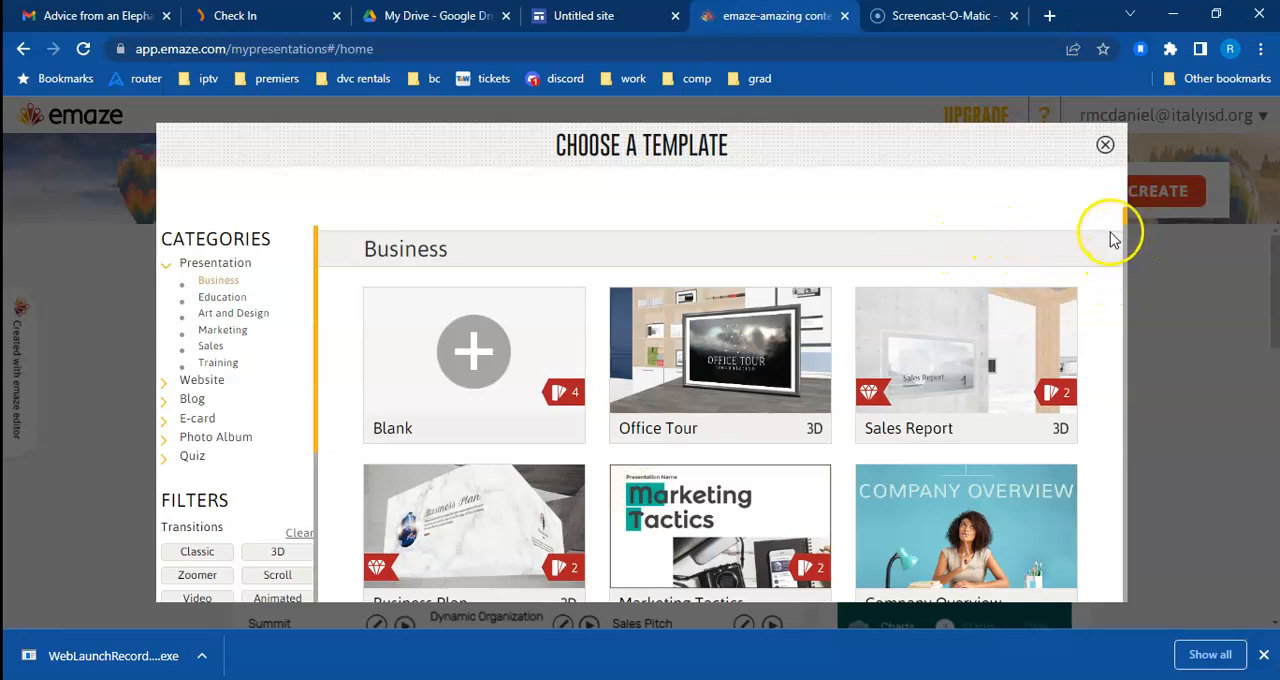
{"action": "mouse_move", "coordinate": [923, 294]}
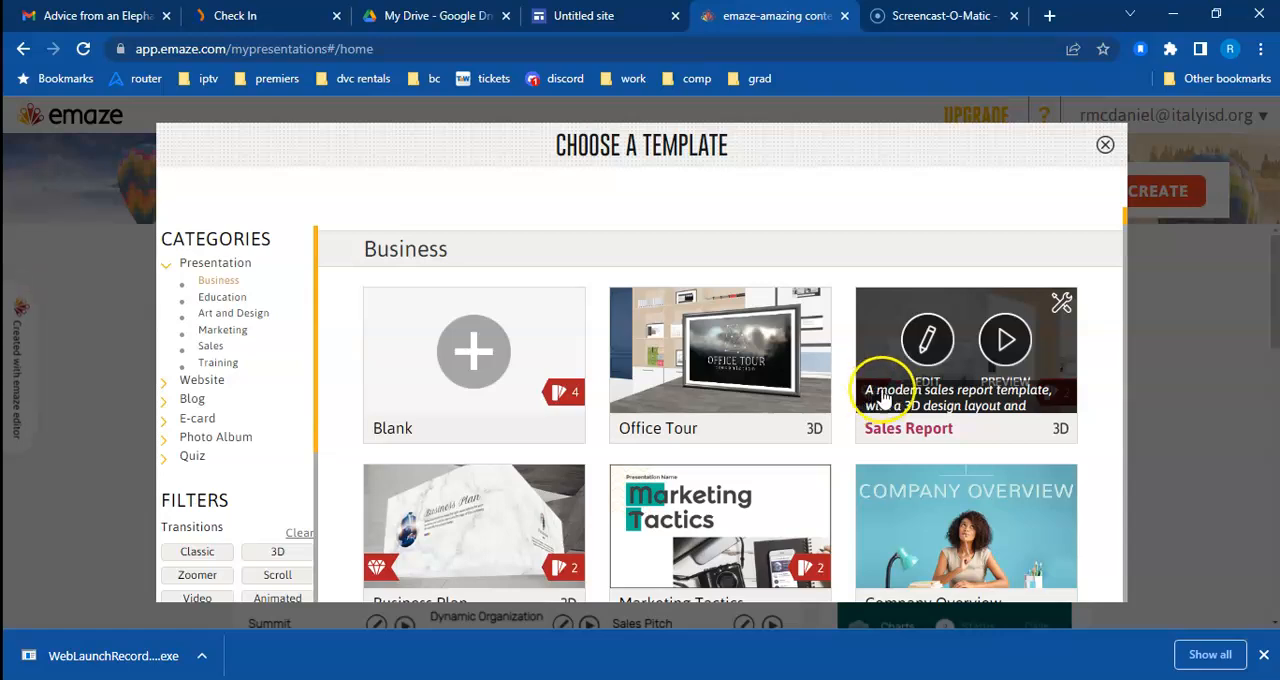
{"action": "left_click_drag", "start_coordinate": [1125, 220], "coordinate": [1125, 266]}
{"action": "mouse_move", "coordinate": [648, 318]}
{"action": "mouse_move", "coordinate": [434, 323]}
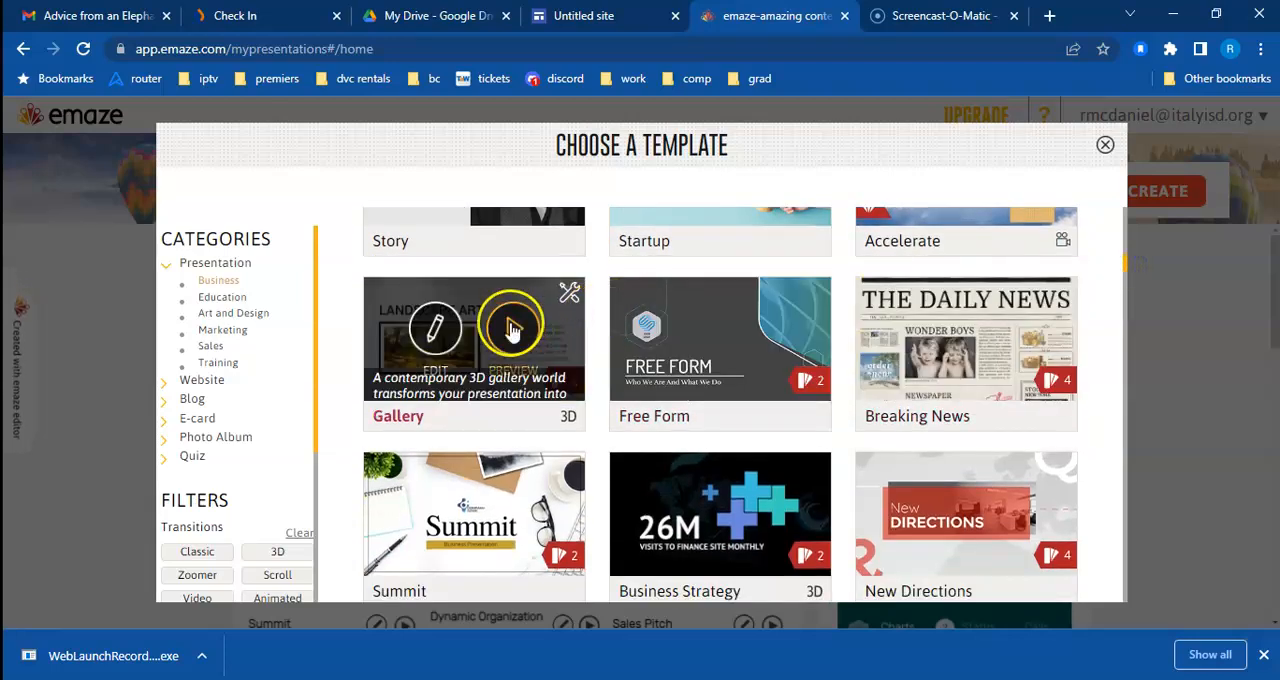
{"action": "left_click", "coordinate": [438, 328]}
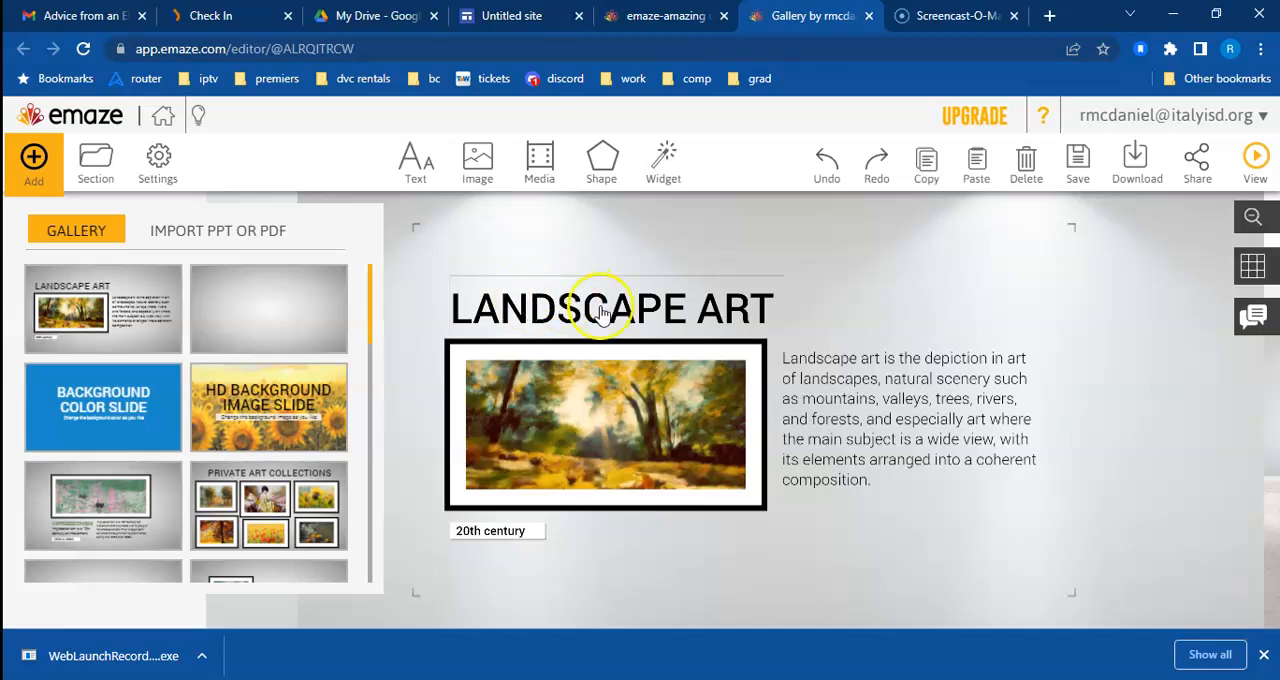
Step: Shorten the first slide's "LANDSCAPE ART" title to "ART"
{"action": "left_click", "coordinate": [647, 314]}
{"action": "left_click", "coordinate": [836, 394]}
{"action": "left_click", "coordinate": [670, 411]}
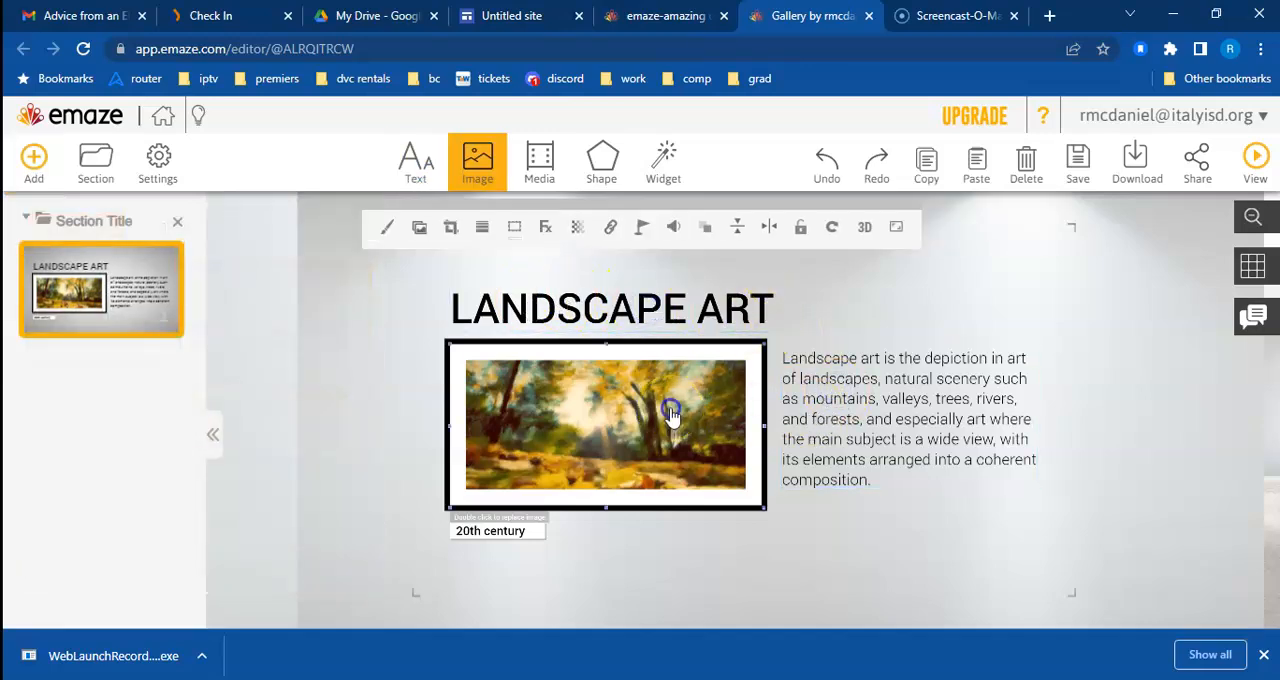
{"action": "left_click", "coordinate": [700, 315]}
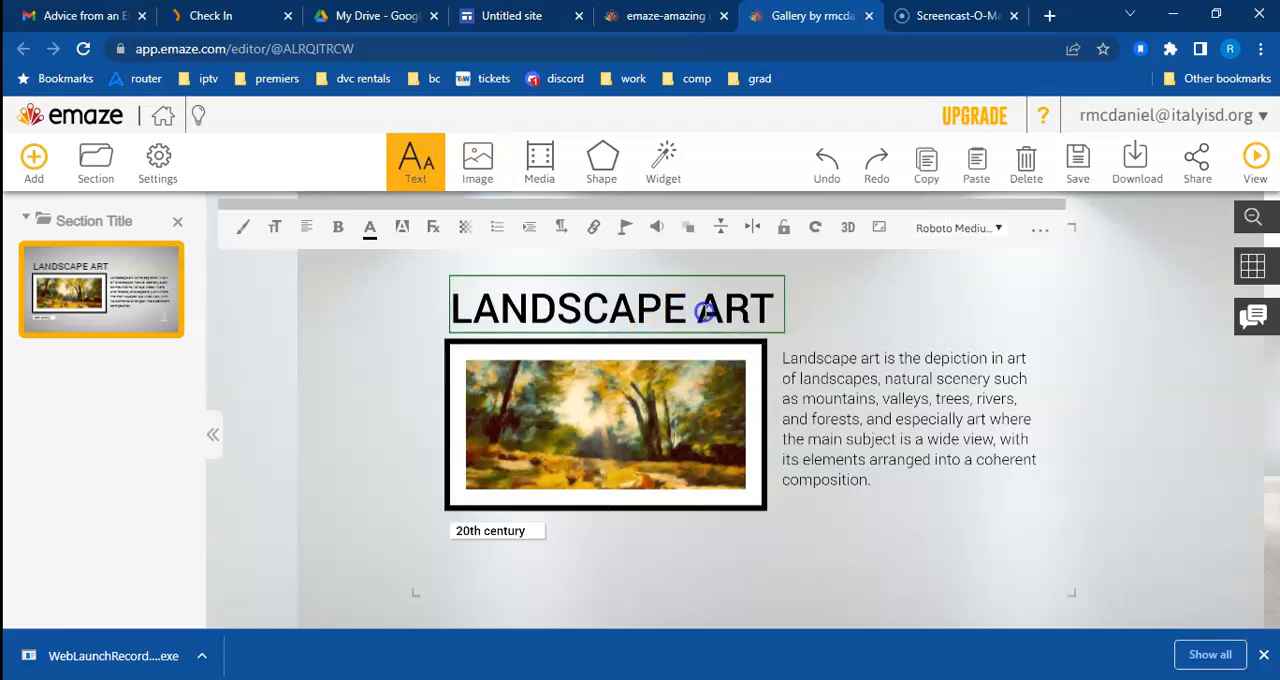
{"action": "left_click", "coordinate": [706, 305]}
{"action": "key", "text": "BackSpace"}
{"action": "key", "text": "BackSpace"}
{"action": "key", "text": "BackSpace"}
{"action": "key", "text": "BackSpace"}
{"action": "key", "text": "BackSpace"}
{"action": "key", "text": "BackSpace"}
{"action": "key", "text": "BackSpace"}
{"action": "key", "text": "BackSpace"}
{"action": "key", "text": "BackSpace"}
{"action": "key", "text": "BackSpace"}
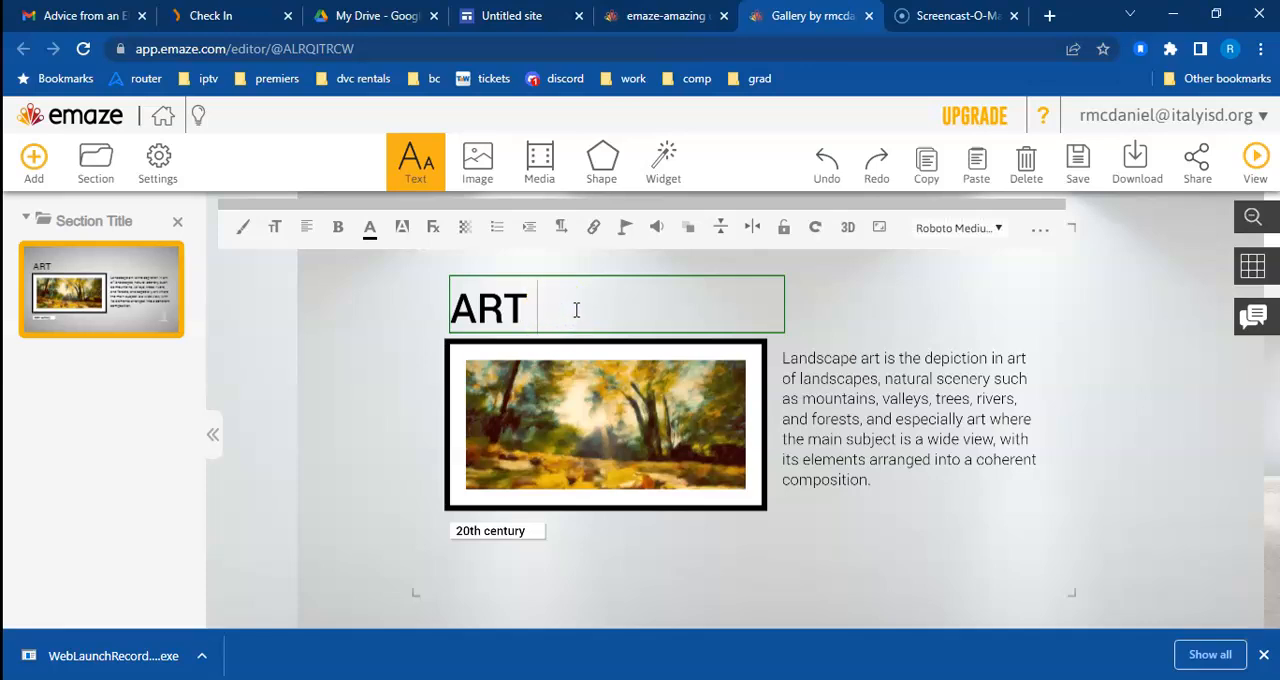
Step: Replace the framed landscape picture on the ART slide with the "art 3" image uploaded from the computer's glover project folder
{"action": "left_click", "coordinate": [815, 372]}
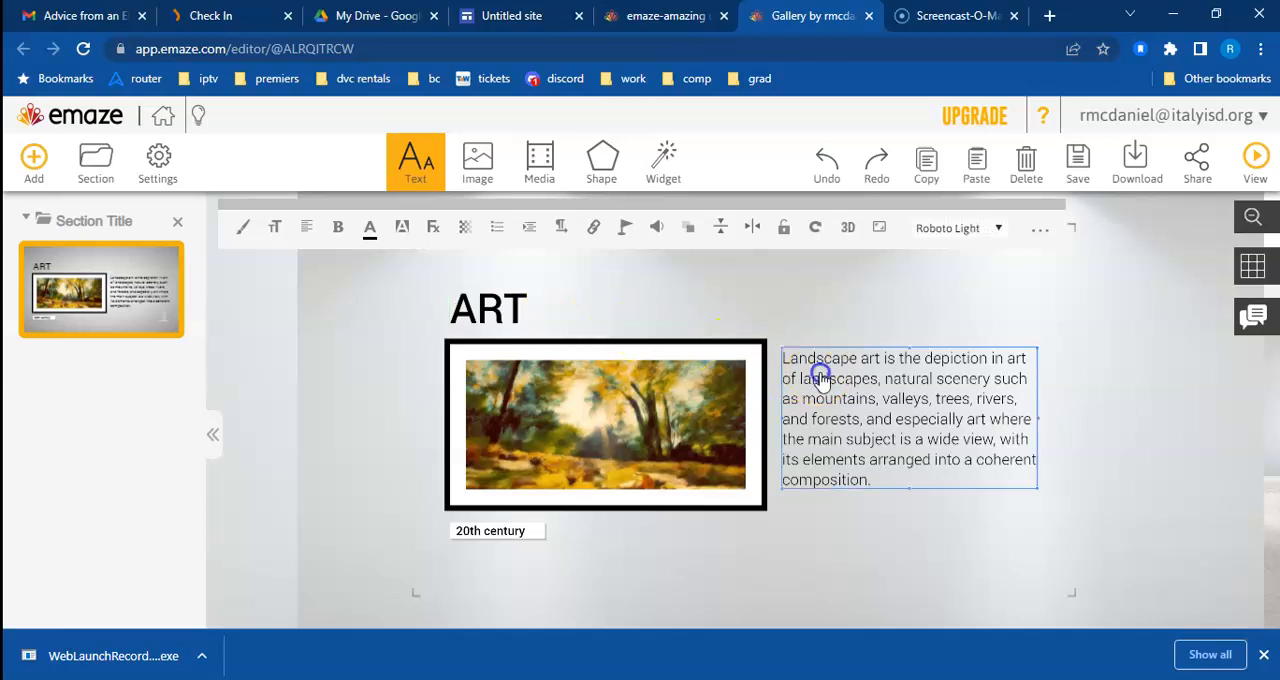
{"action": "left_click", "coordinate": [619, 391]}
{"action": "left_click", "coordinate": [617, 313]}
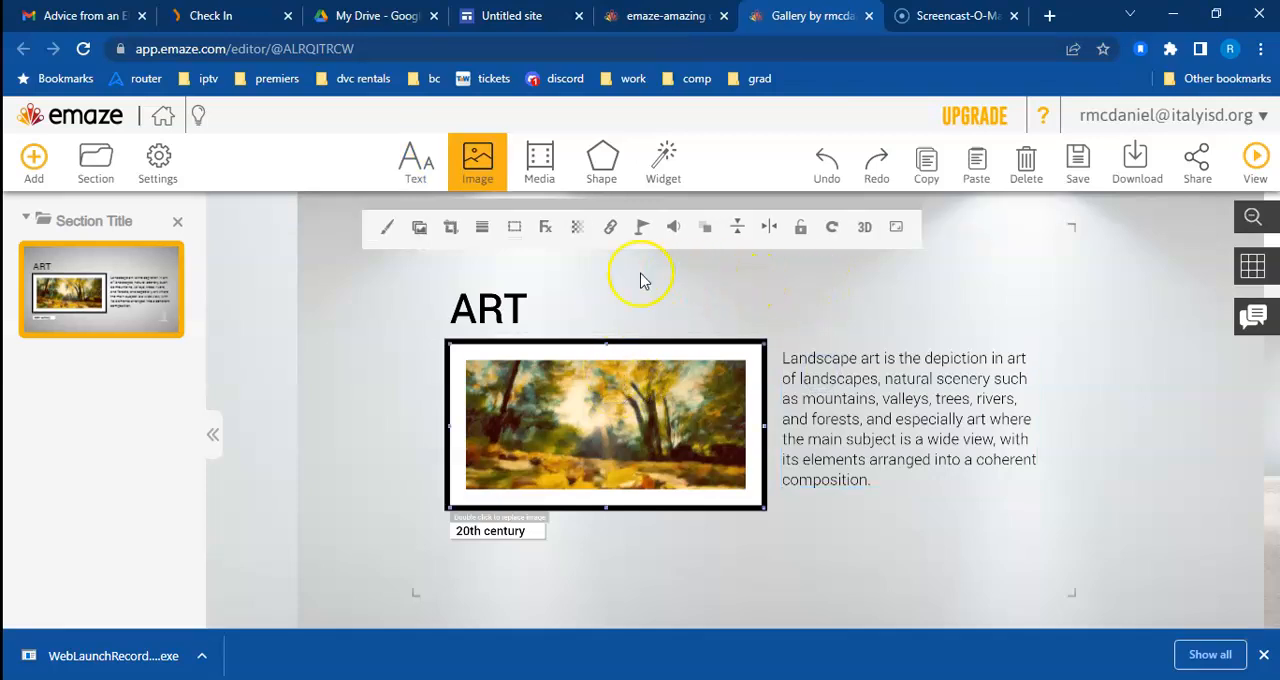
{"action": "left_click", "coordinate": [421, 230]}
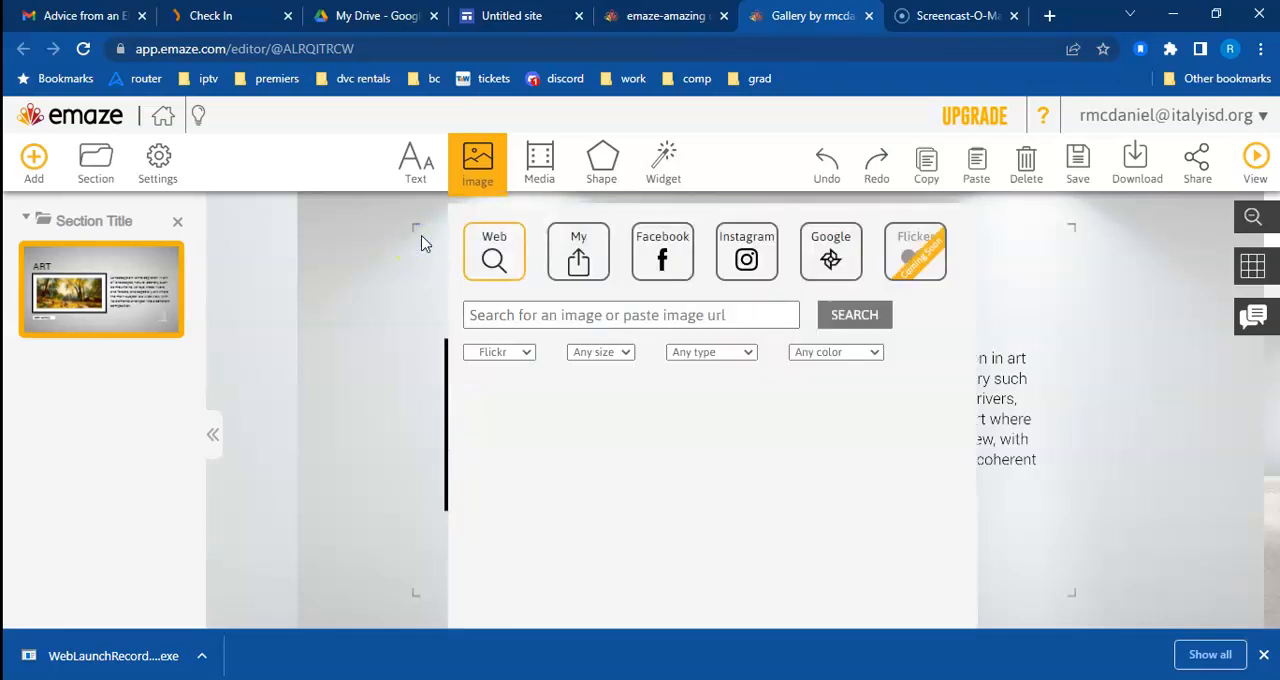
{"action": "left_click", "coordinate": [581, 258]}
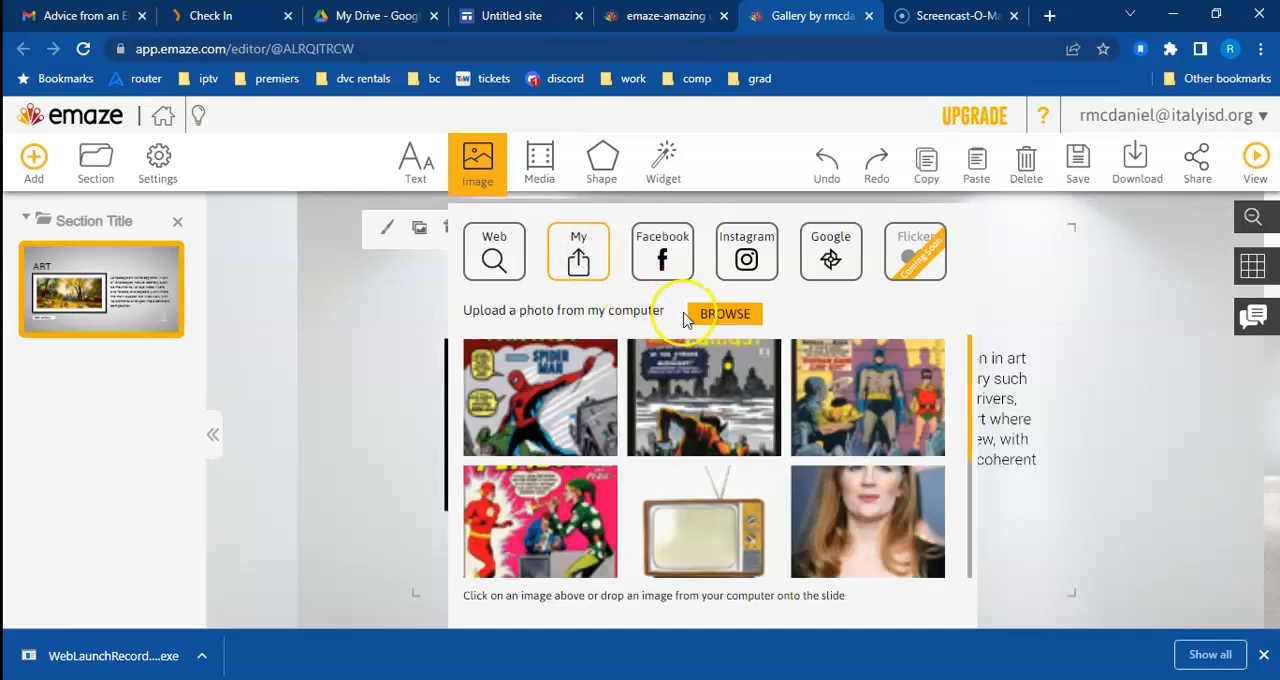
{"action": "left_click", "coordinate": [716, 318]}
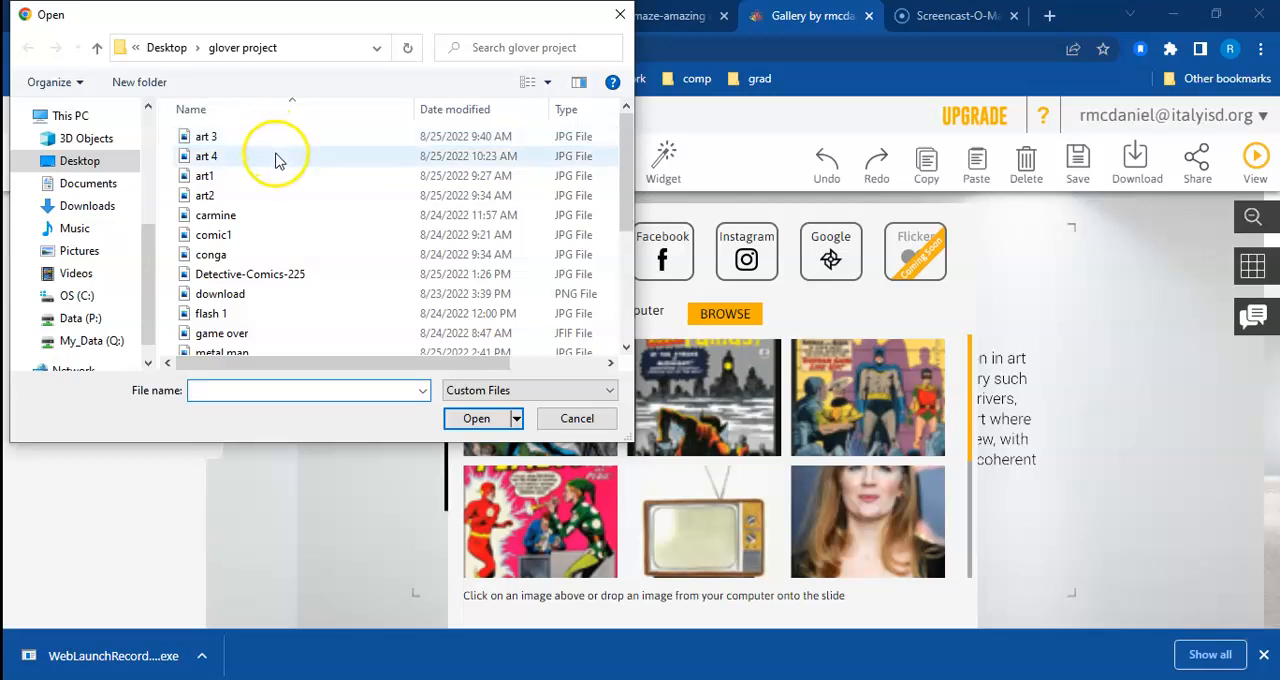
{"action": "left_click", "coordinate": [277, 143]}
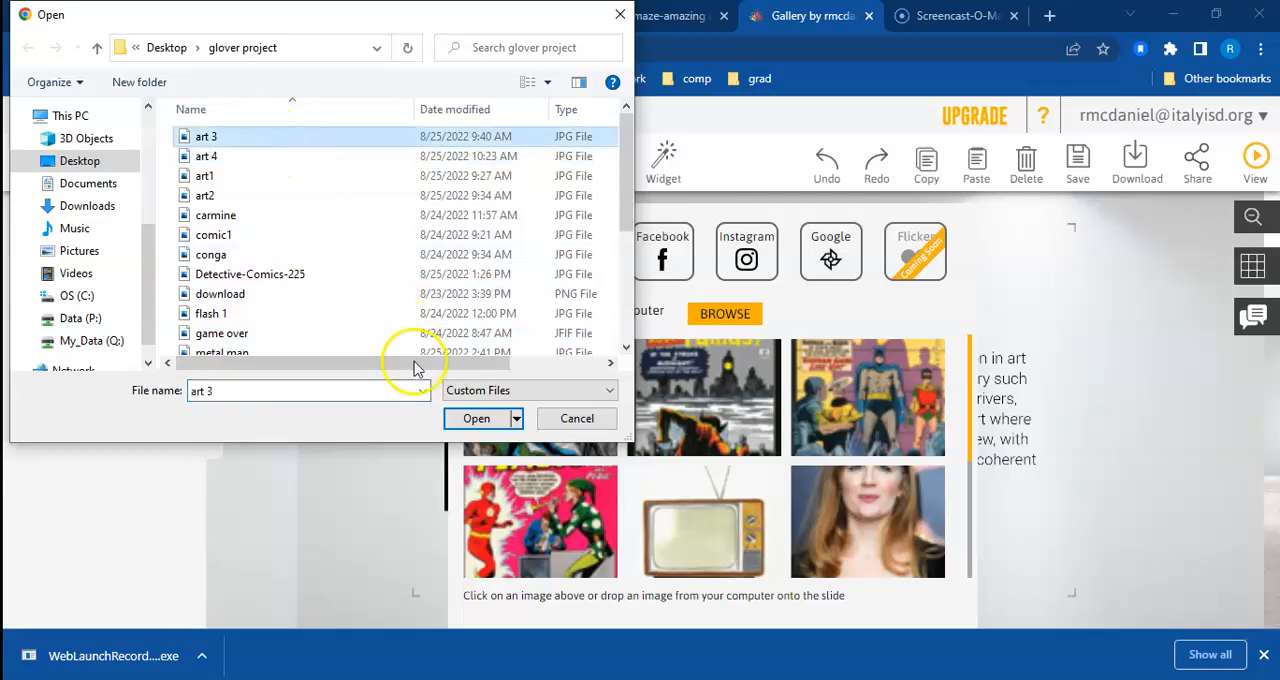
{"action": "left_click", "coordinate": [476, 418]}
{"action": "left_click", "coordinate": [650, 325]}
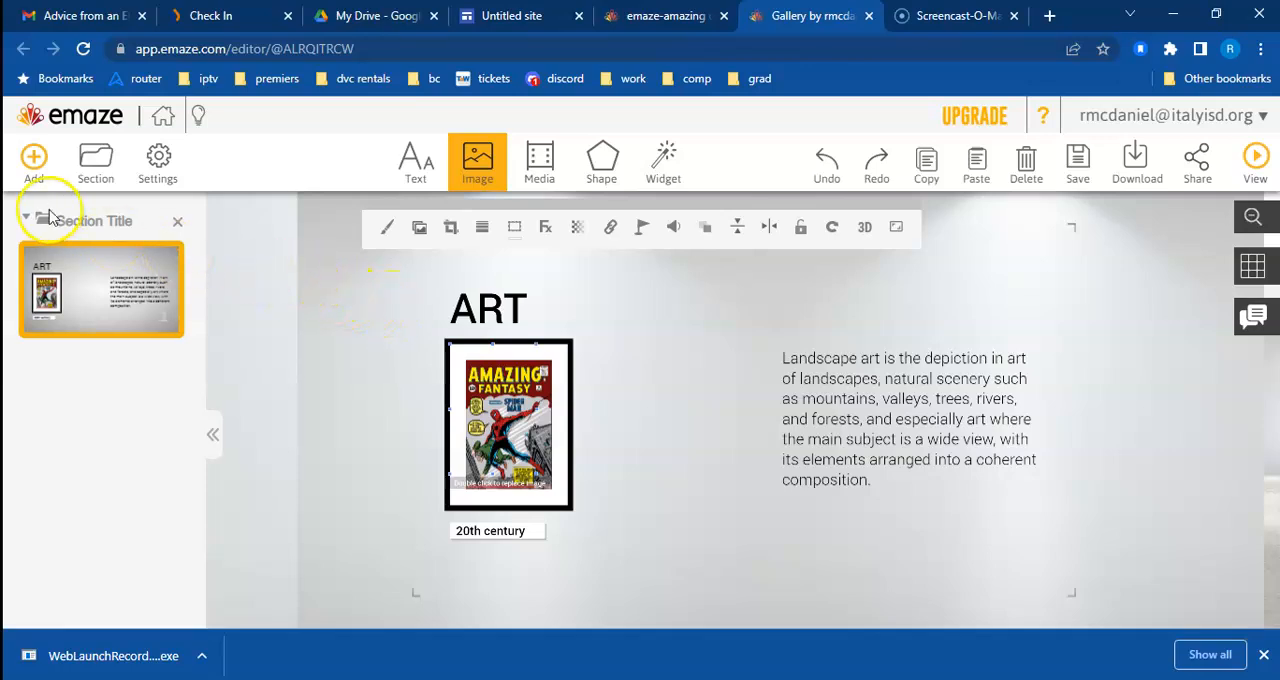
Step: Add a second slide using the Portraits layout from the template's slide gallery
{"action": "left_click", "coordinate": [34, 158]}
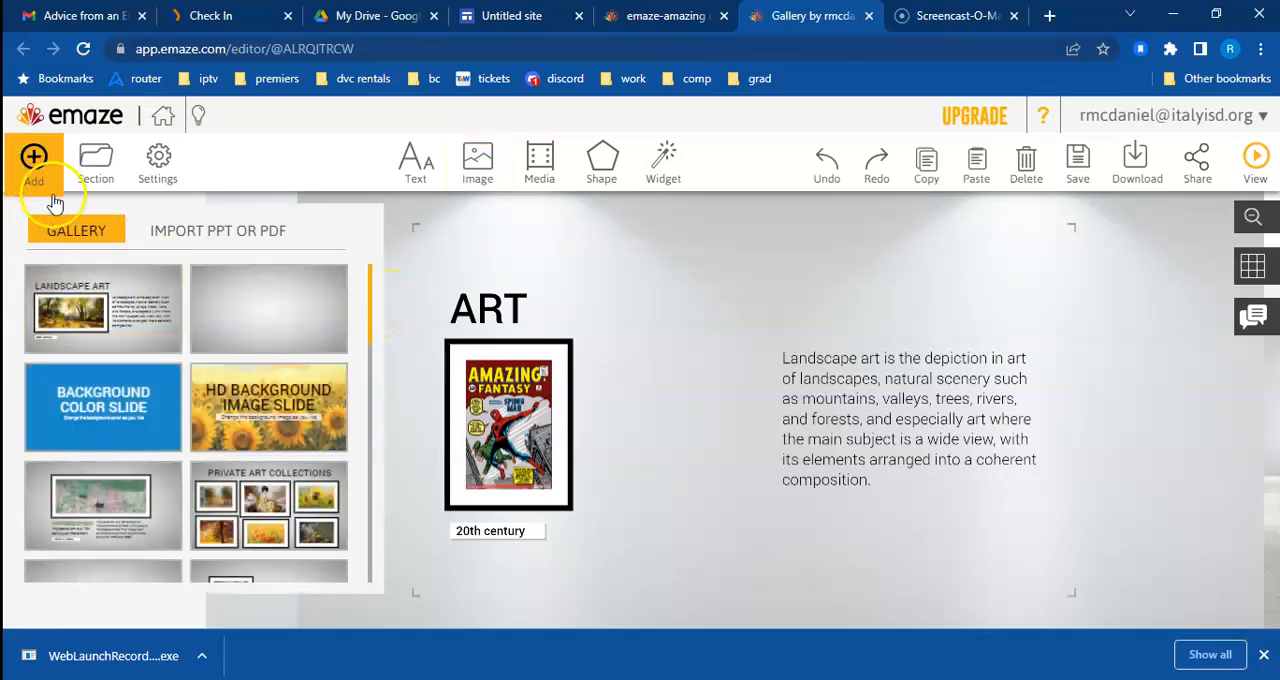
{"action": "left_click_drag", "start_coordinate": [369, 307], "coordinate": [360, 412]}
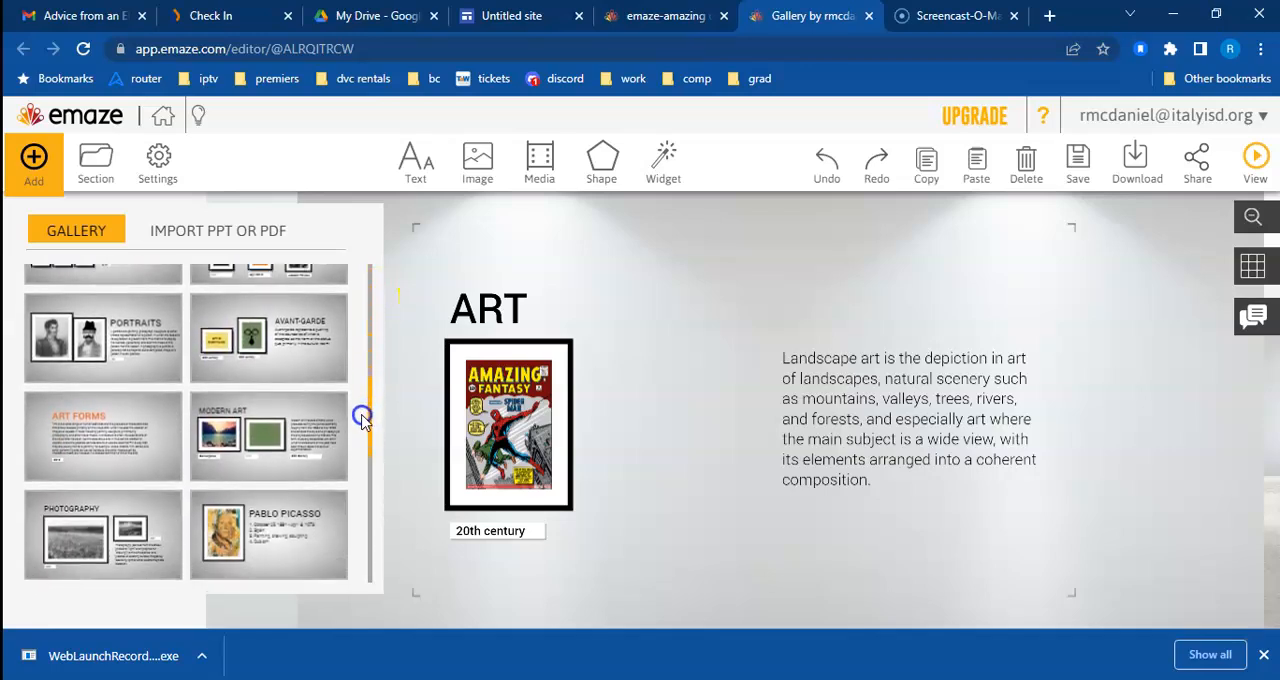
{"action": "left_click", "coordinate": [98, 362]}
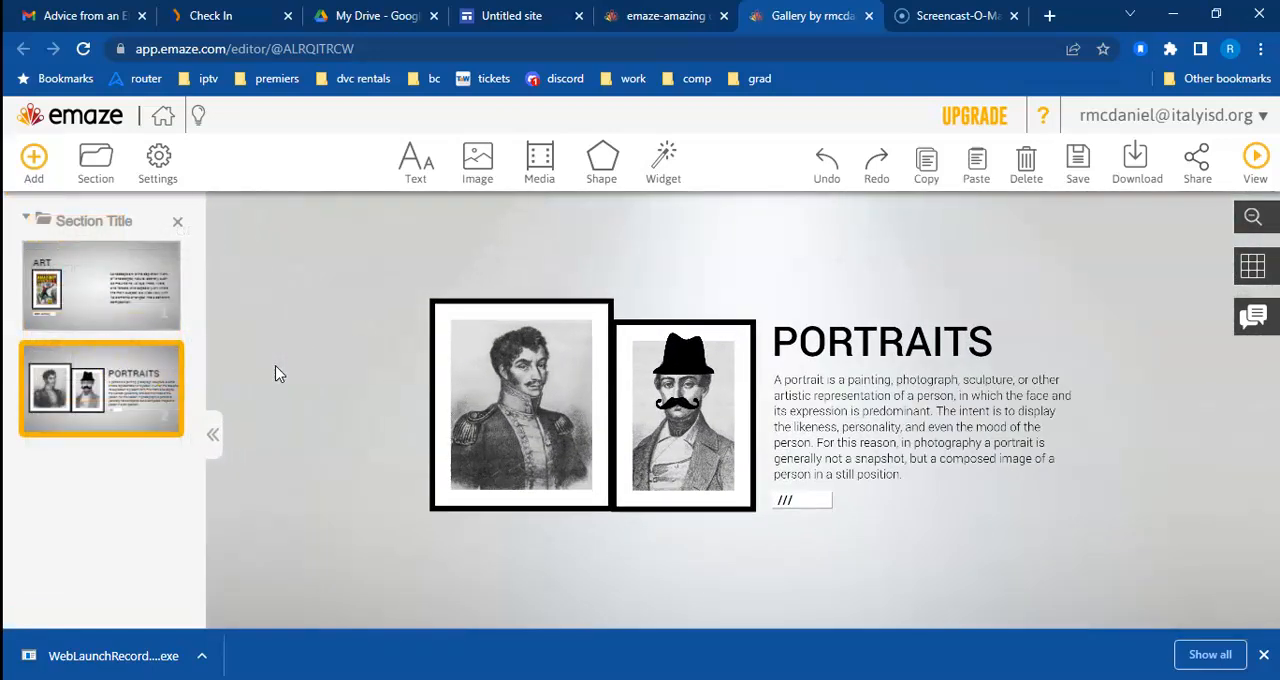
{"action": "left_click", "coordinate": [530, 378]}
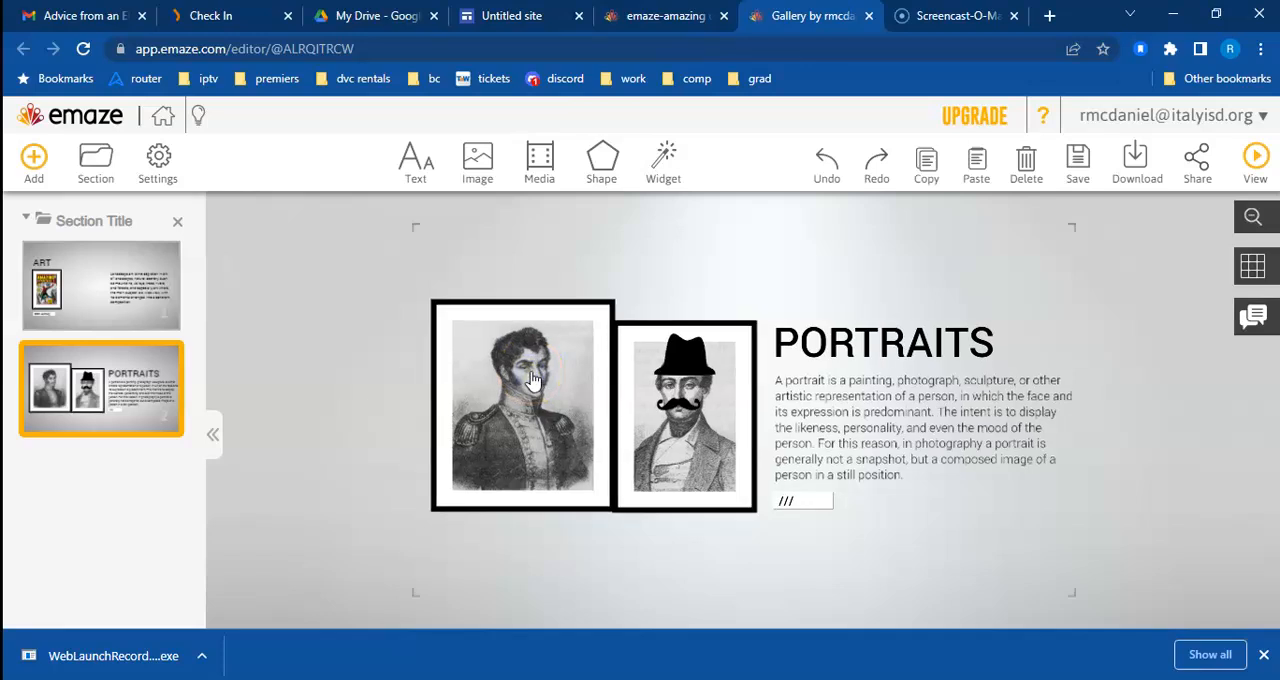
{"action": "left_click", "coordinate": [476, 165]}
{"action": "left_click", "coordinate": [960, 330]}
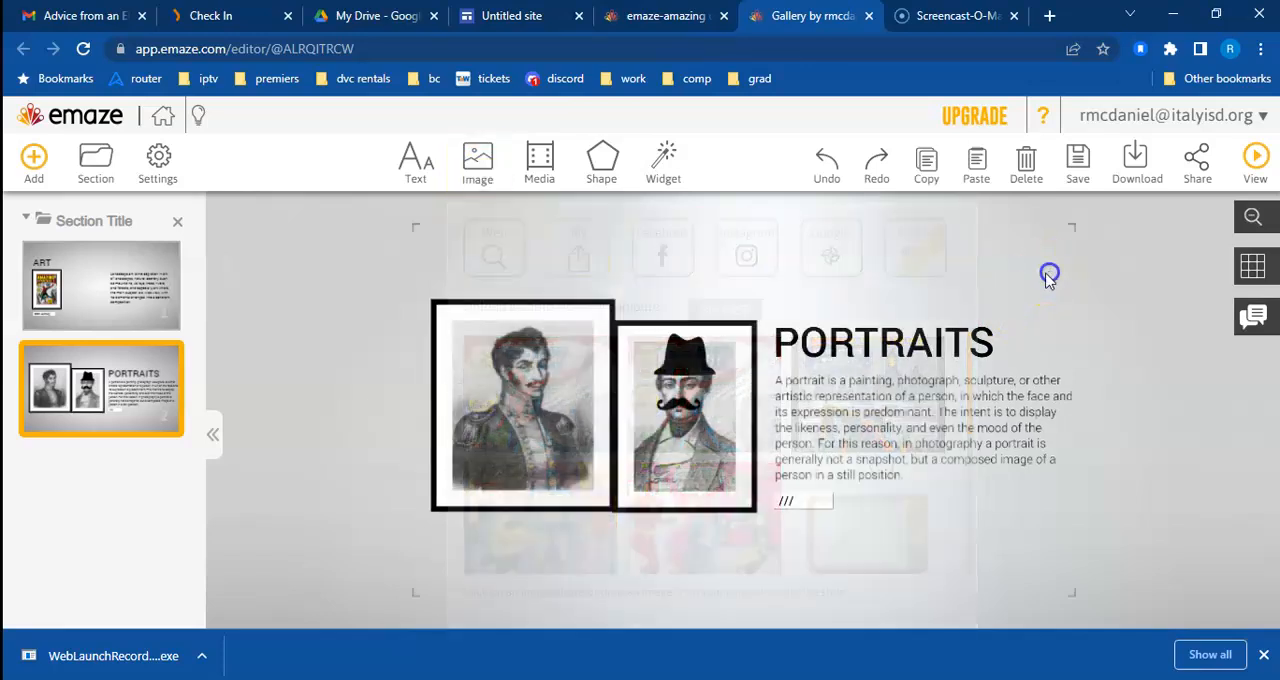
{"action": "left_click", "coordinate": [942, 405]}
{"action": "left_click", "coordinate": [920, 350]}
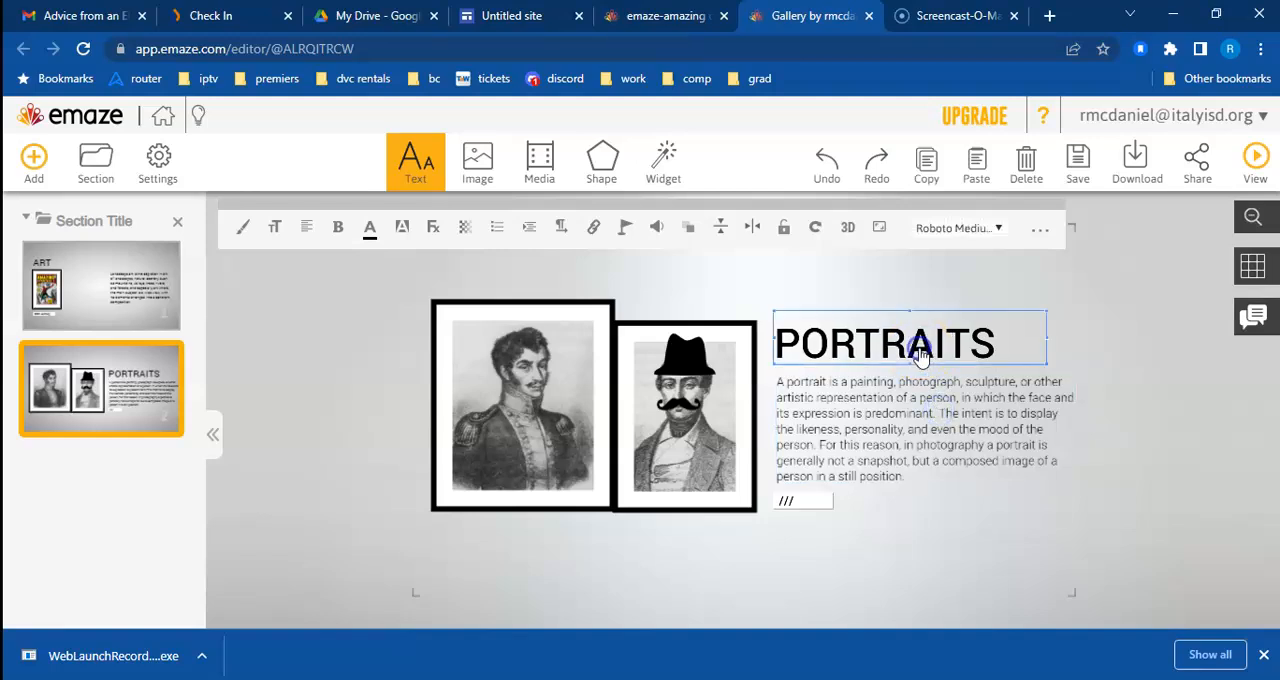
{"action": "left_click", "coordinate": [918, 412]}
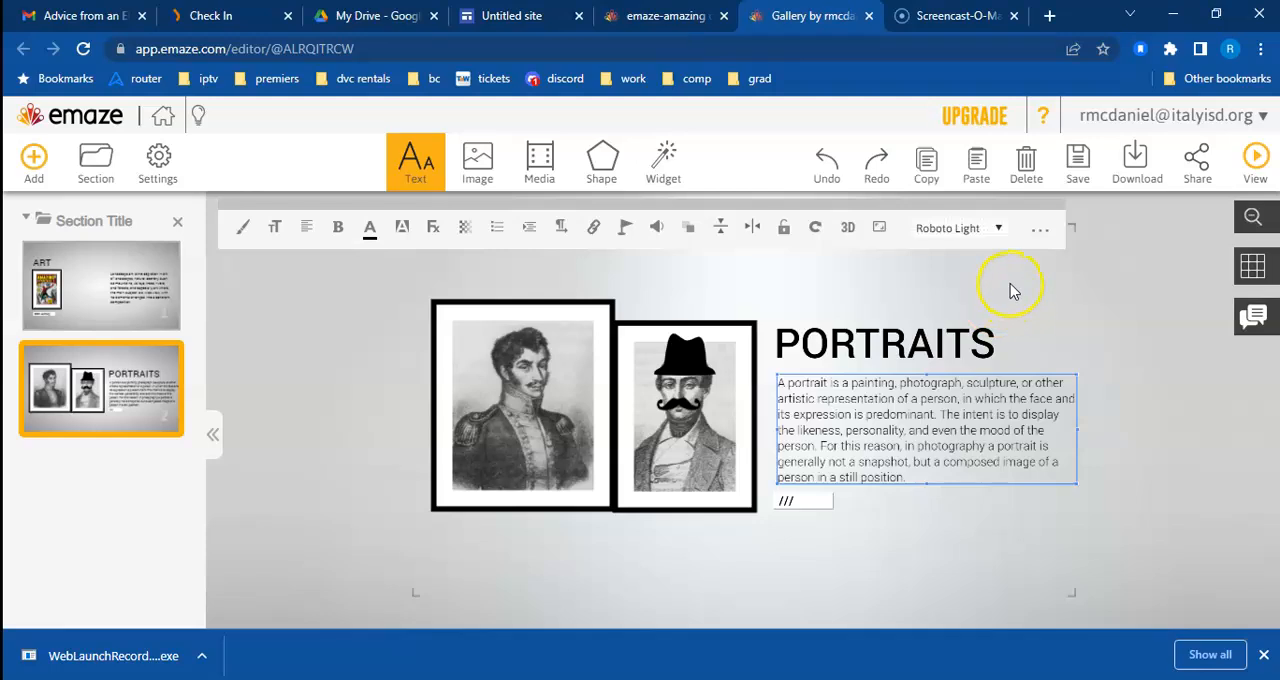
Step: Save the presentation under the name ART and copy its embed code from the sharing options
{"action": "left_click", "coordinate": [1077, 160]}
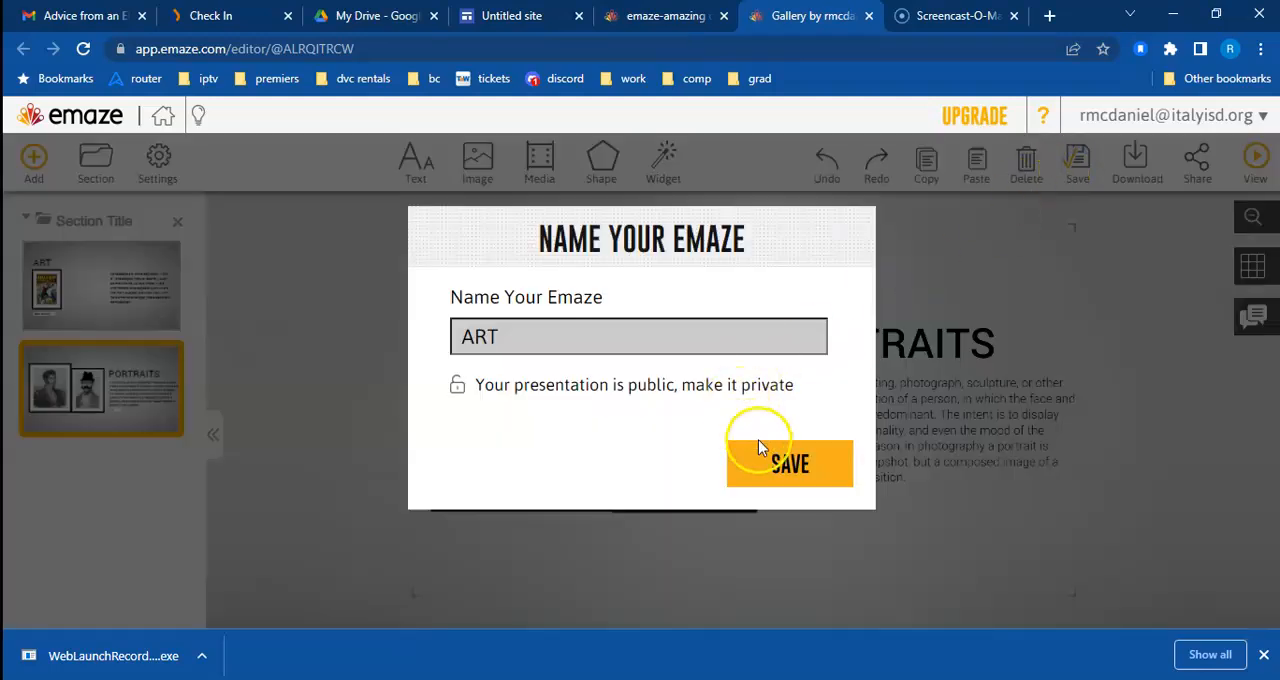
{"action": "left_click", "coordinate": [770, 465]}
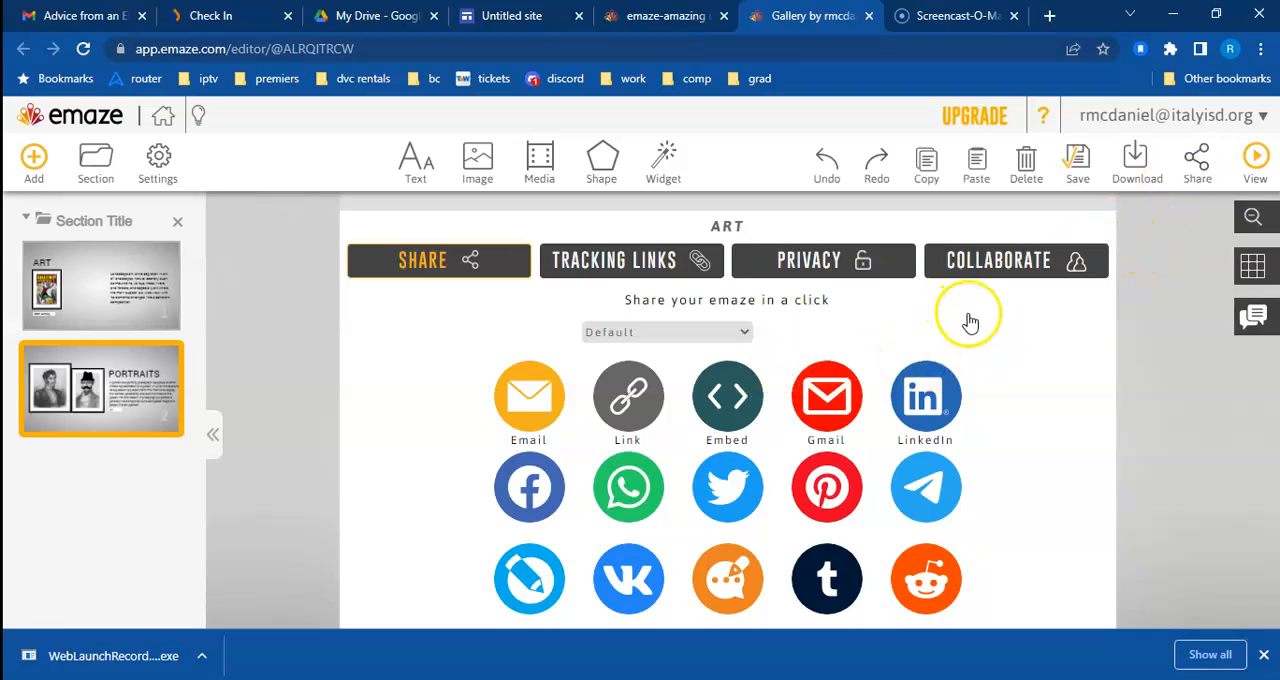
{"action": "left_click", "coordinate": [727, 399]}
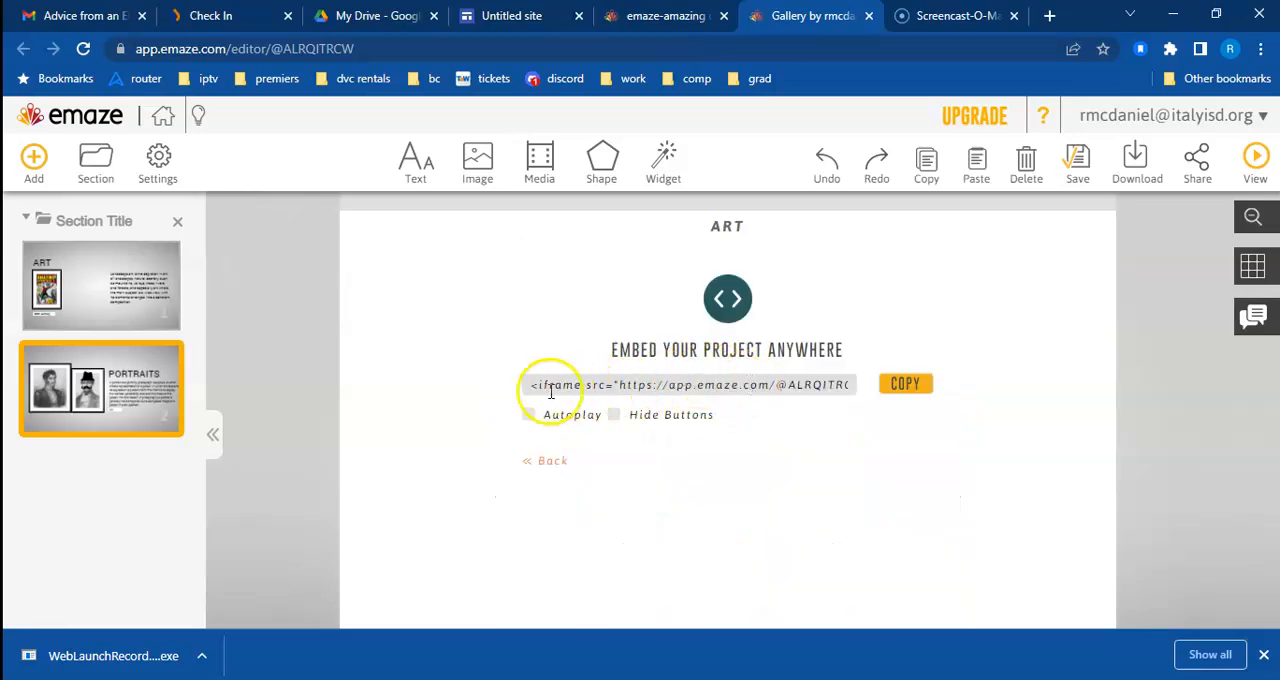
{"action": "left_click", "coordinate": [903, 387]}
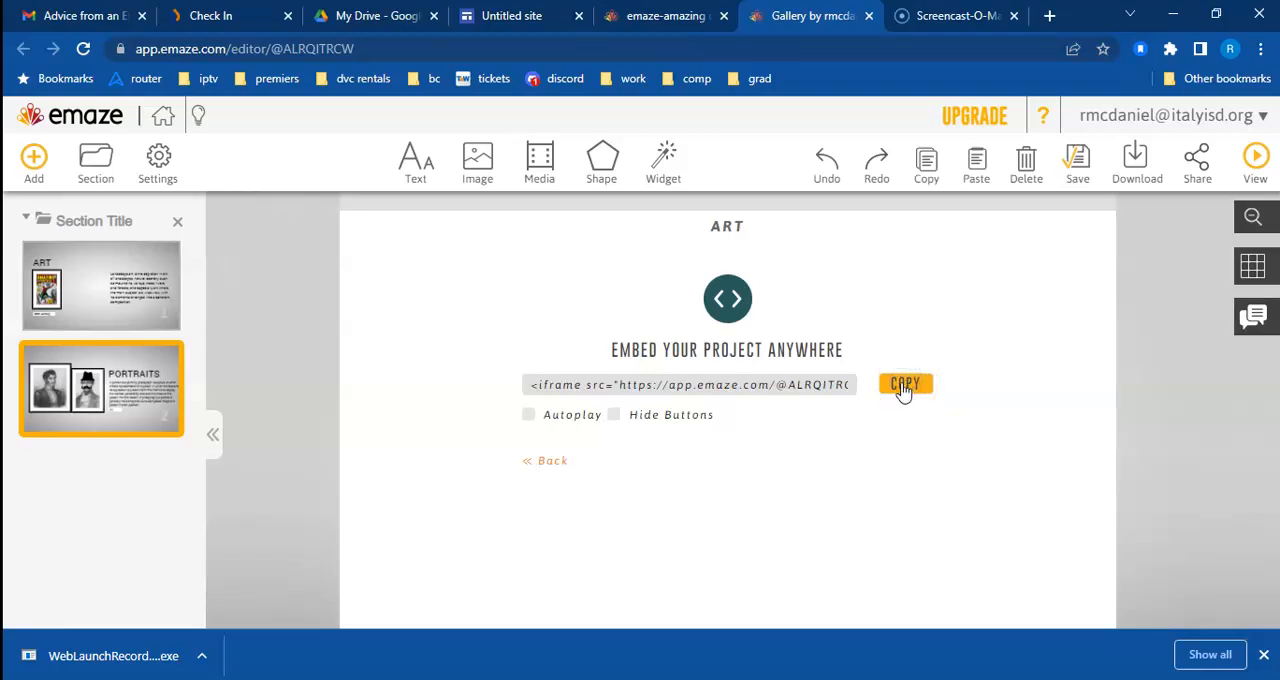
{"action": "left_click", "coordinate": [913, 382]}
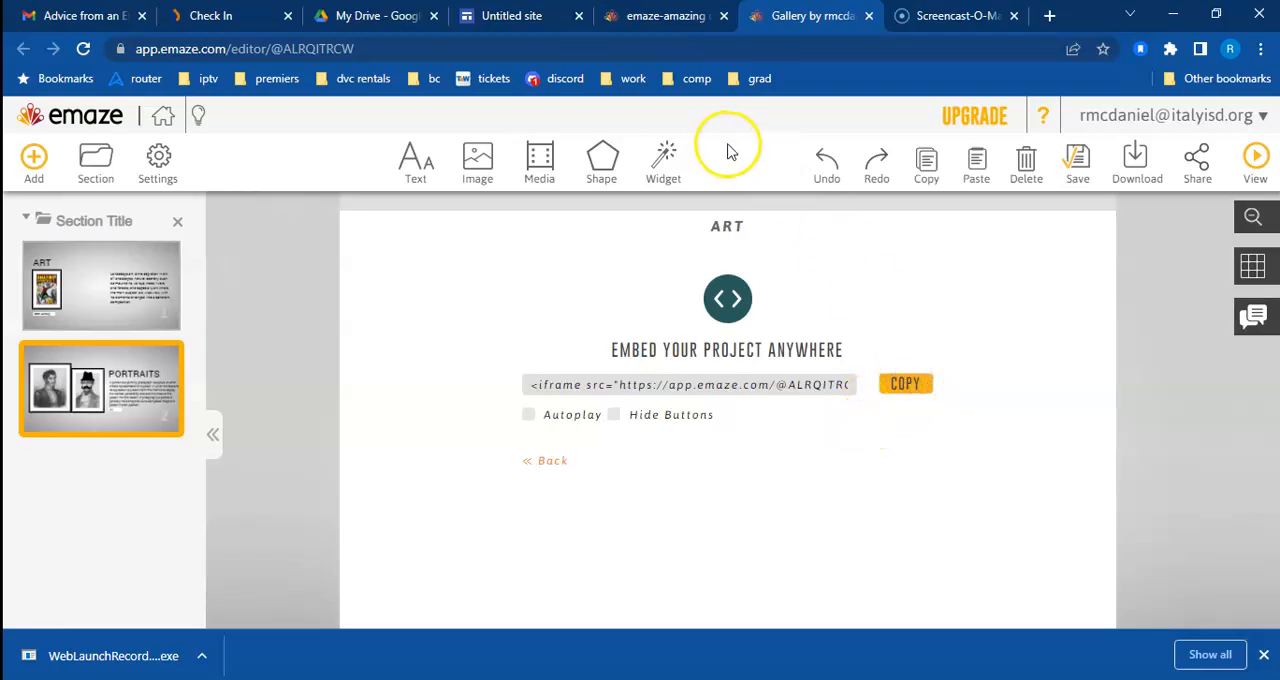
Step: Switch to the untitled Google Sites page and embed the presentation using the copied iframe code
{"action": "left_click", "coordinate": [541, 17]}
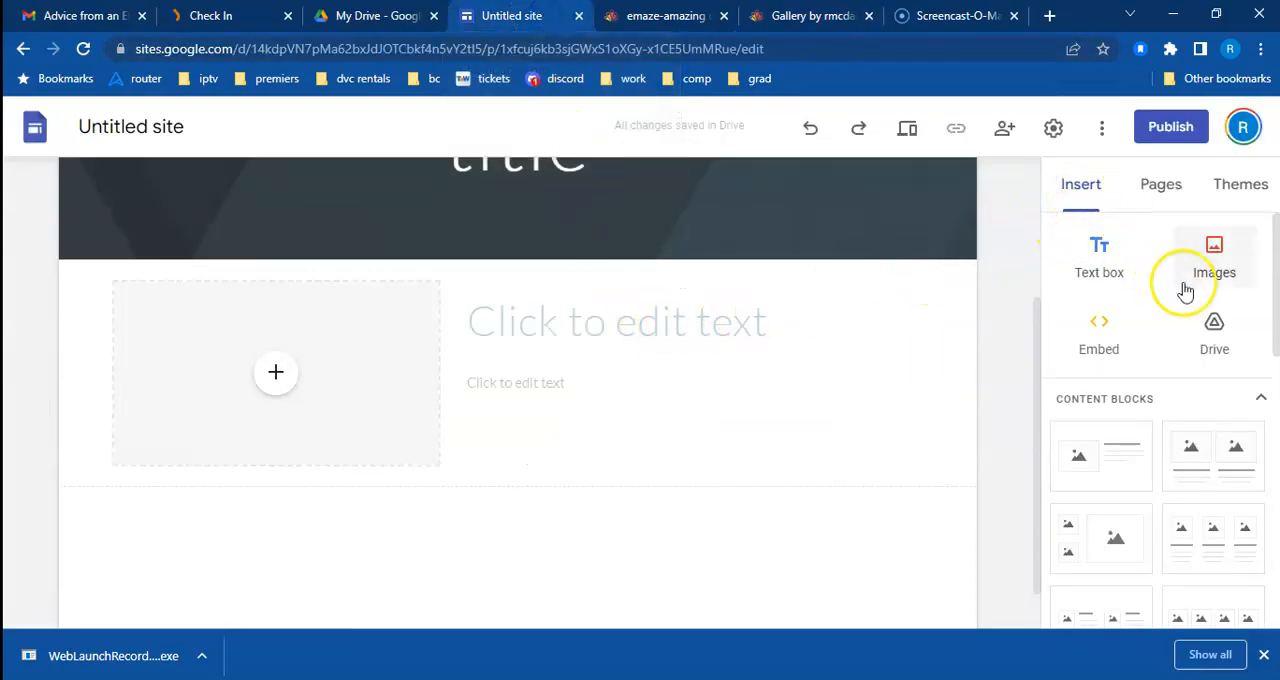
{"action": "left_click", "coordinate": [1110, 330]}
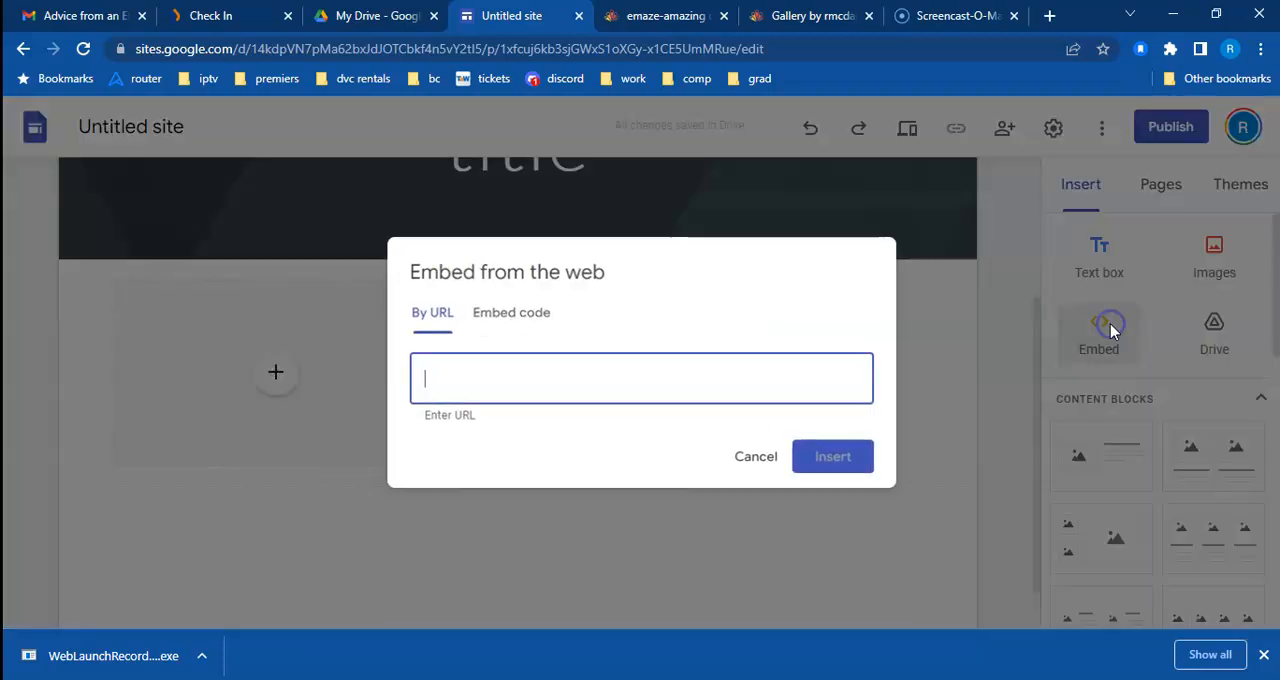
{"action": "left_click", "coordinate": [531, 322]}
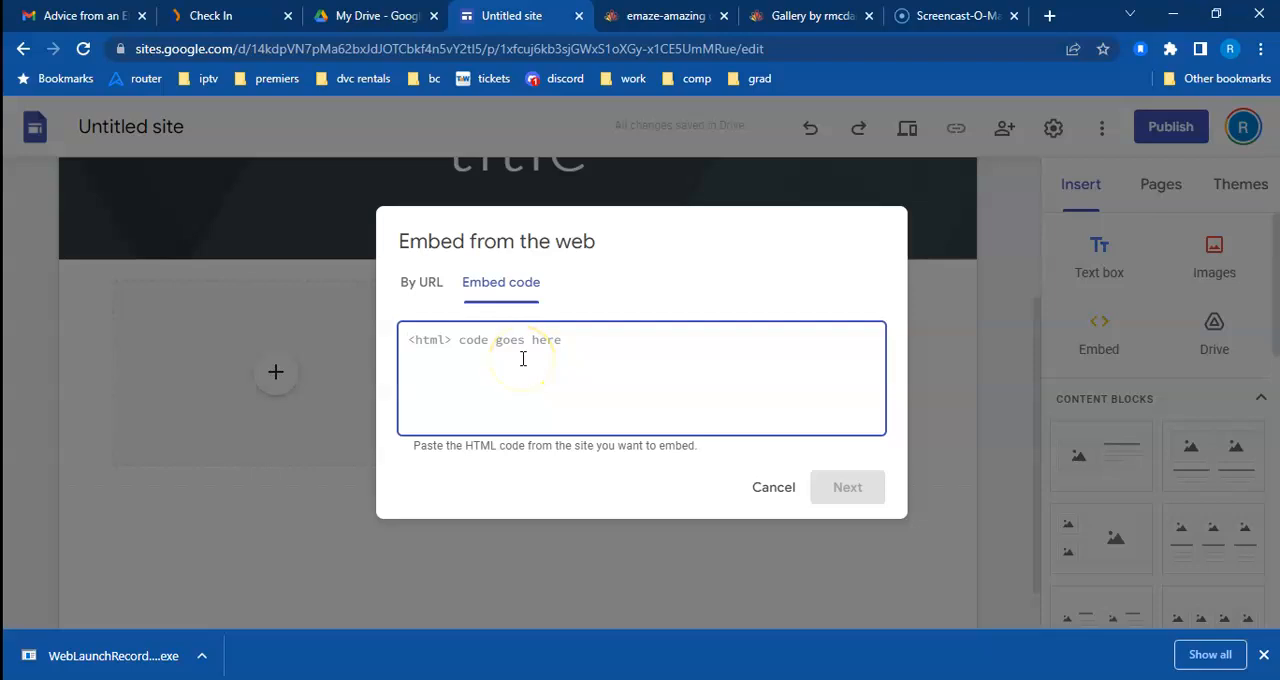
{"action": "key", "text": "ctrl+v"}
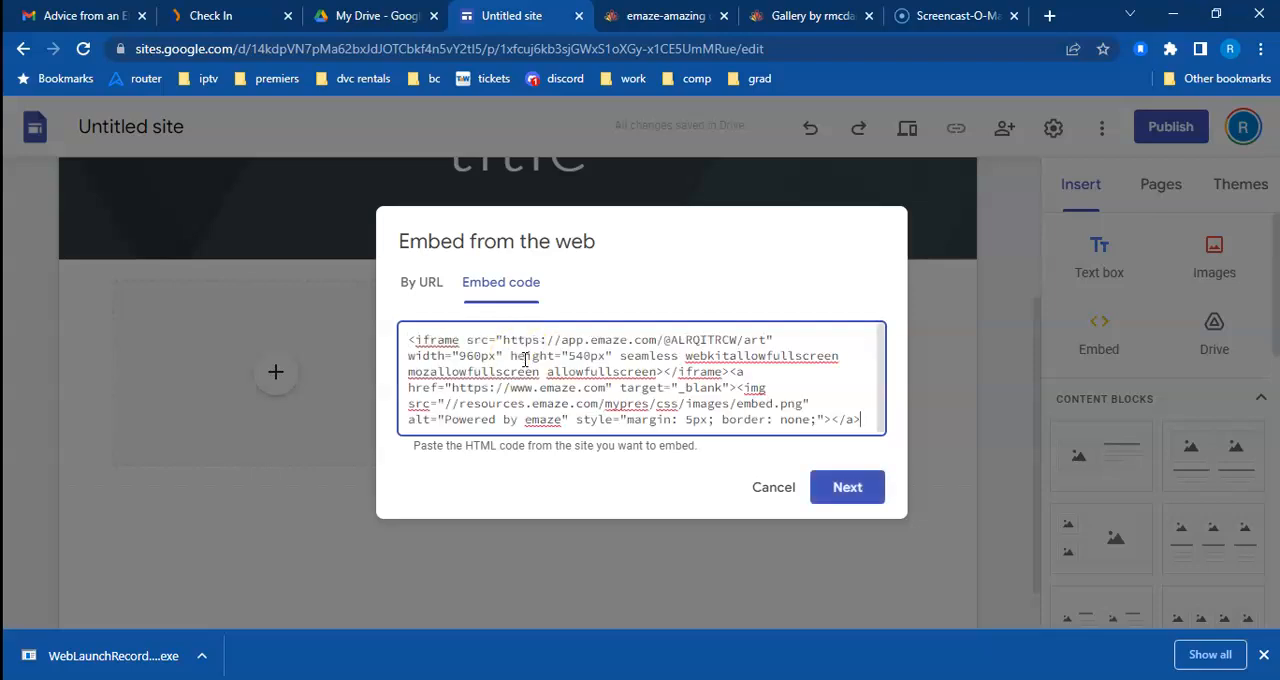
{"action": "left_click", "coordinate": [850, 496]}
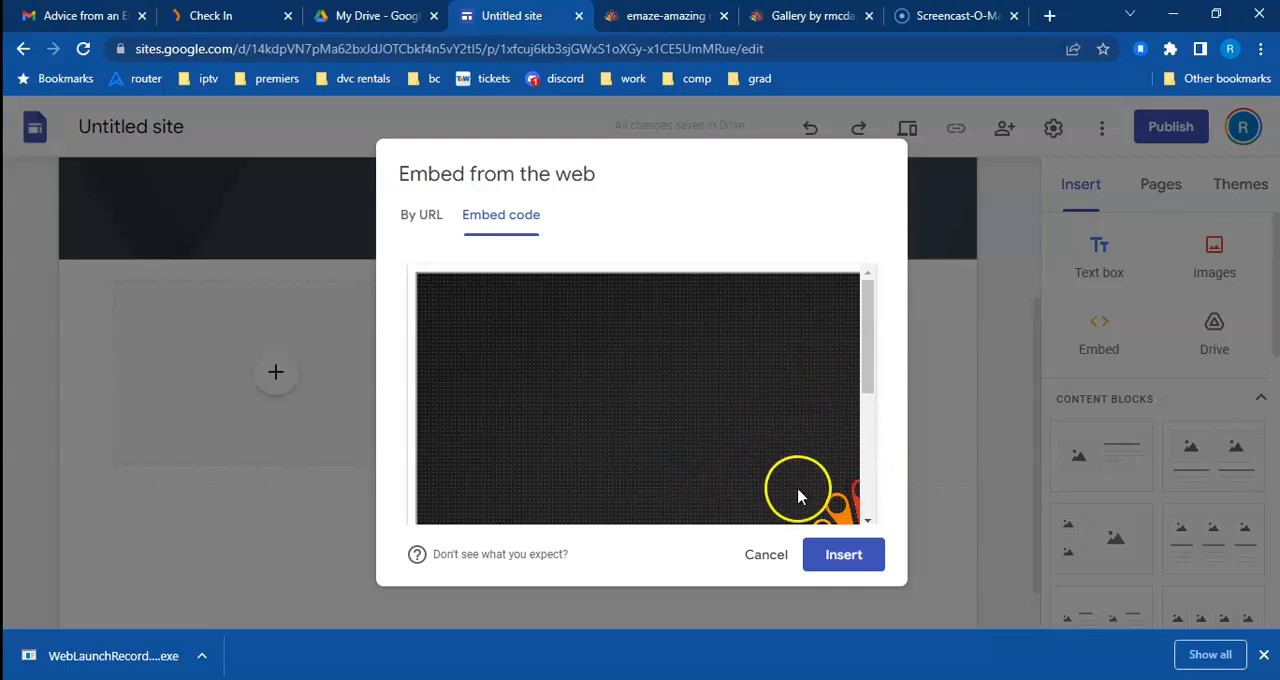
{"action": "left_click", "coordinate": [843, 558]}
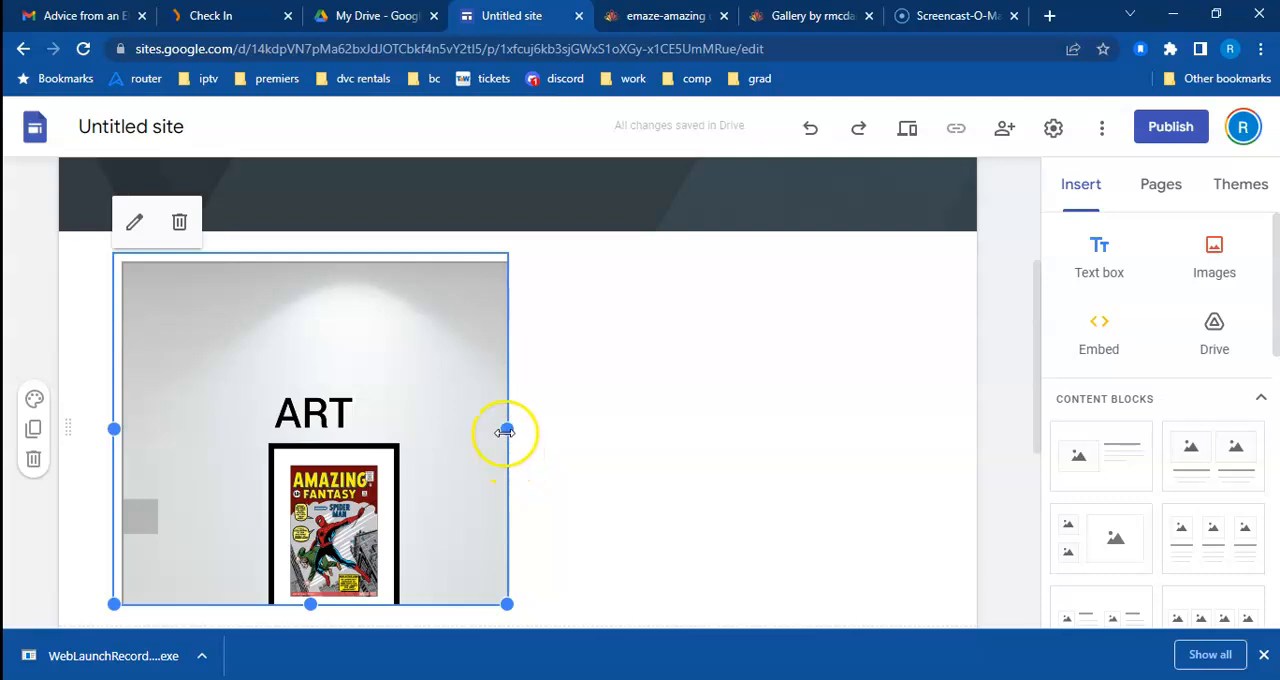
Step: Widen the embedded presentation to the page's full content width and increase its height
{"action": "left_click_drag", "start_coordinate": [506, 430], "coordinate": [972, 460]}
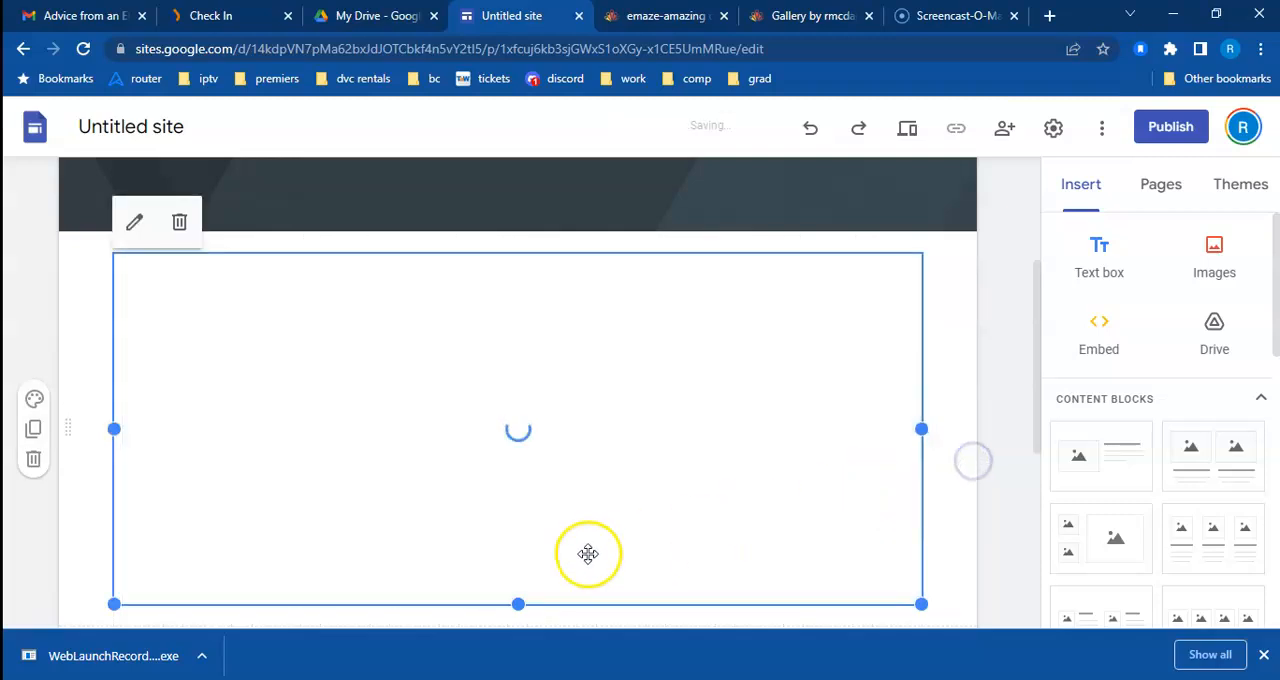
{"action": "scroll", "coordinate": [592, 553], "scroll_direction": "down", "scroll_amount": 1}
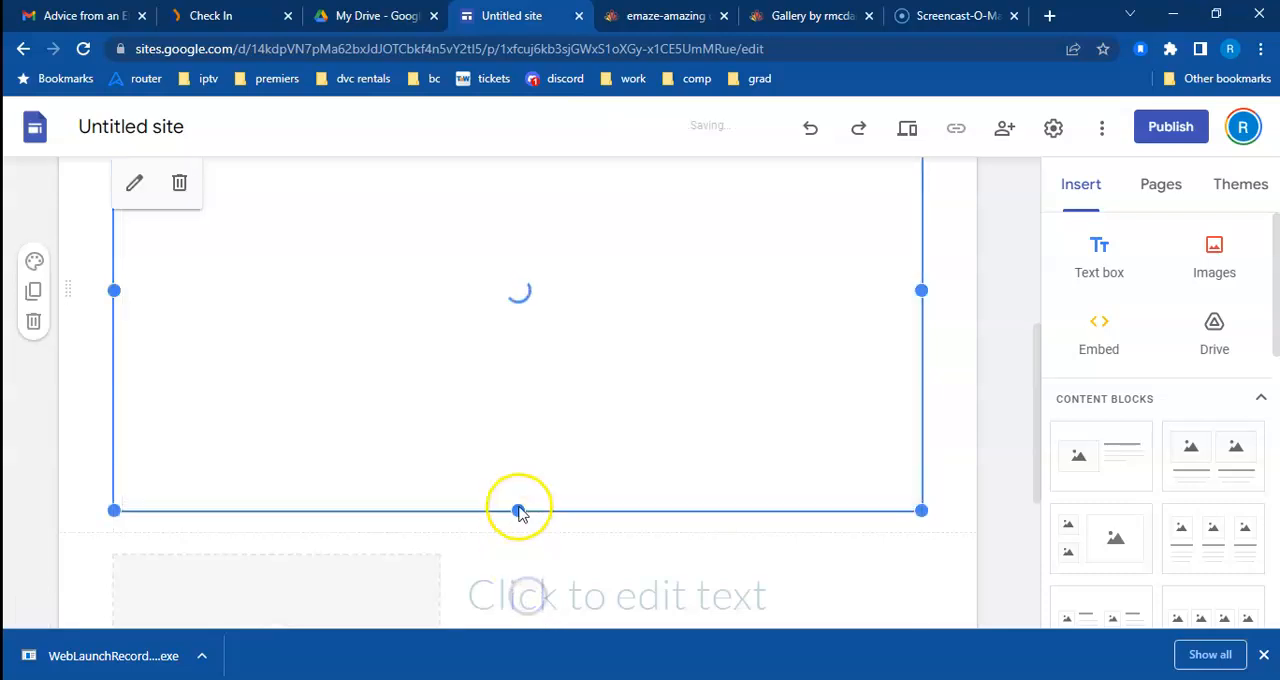
{"action": "left_click_drag", "start_coordinate": [519, 511], "coordinate": [514, 588]}
{"action": "mouse_move", "coordinate": [518, 511]}
{"action": "left_mouse_down"}
{"action": "mouse_move", "coordinate": [517, 556]}
{"action": "mouse_move", "coordinate": [530, 521]}
{"action": "left_mouse_up"}
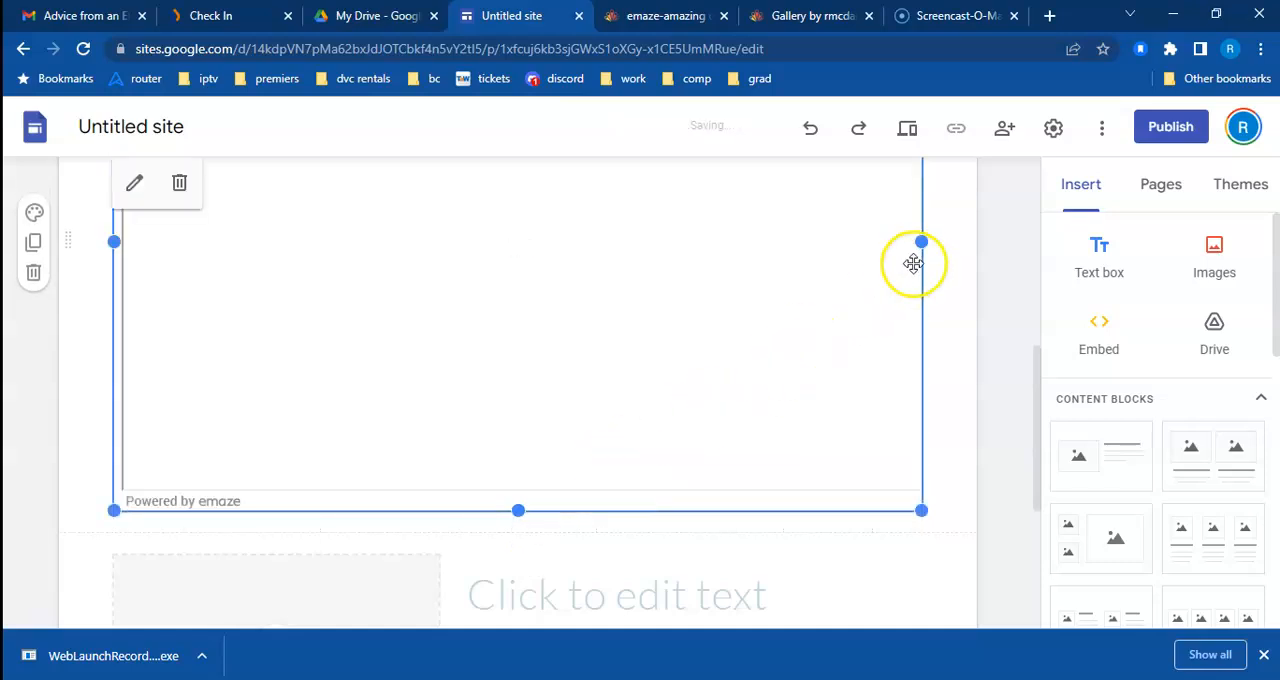
Step: Try to stretch the embedded presentation past the page's content margins on both sides
{"action": "left_click_drag", "start_coordinate": [922, 244], "coordinate": [980, 250]}
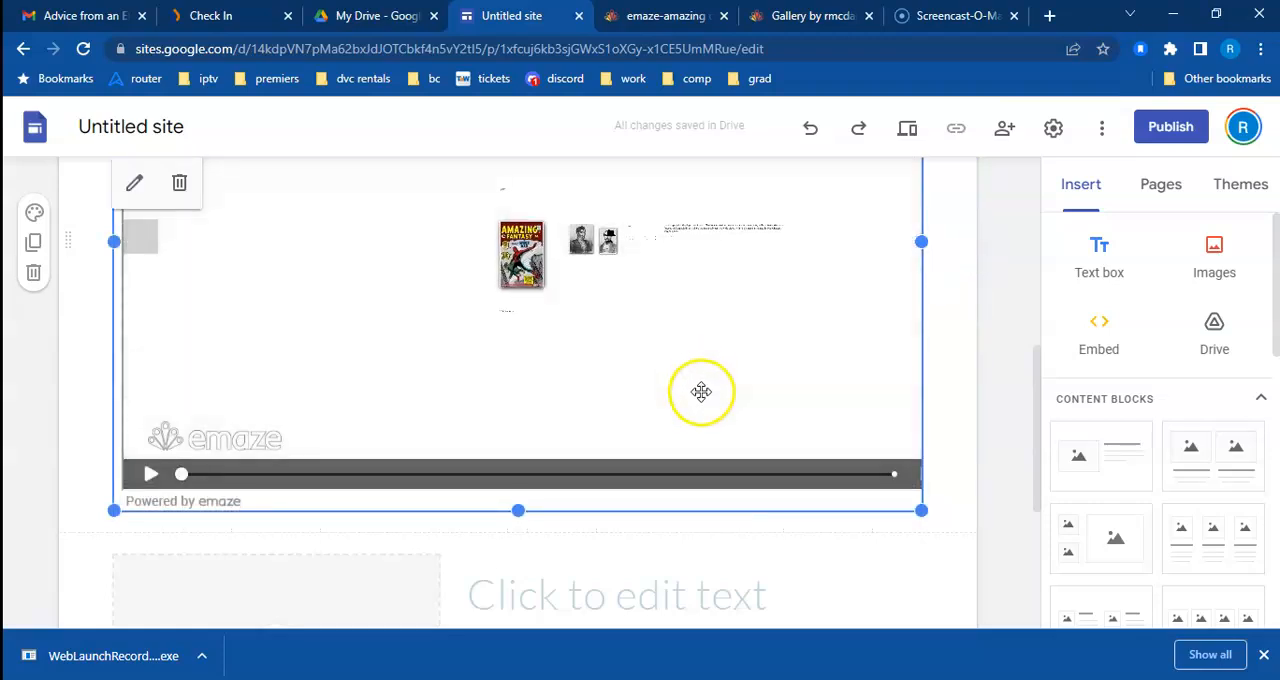
{"action": "left_click_drag", "start_coordinate": [921, 242], "coordinate": [980, 245]}
{"action": "scroll", "coordinate": [783, 413], "scroll_direction": "up", "scroll_amount": 3}
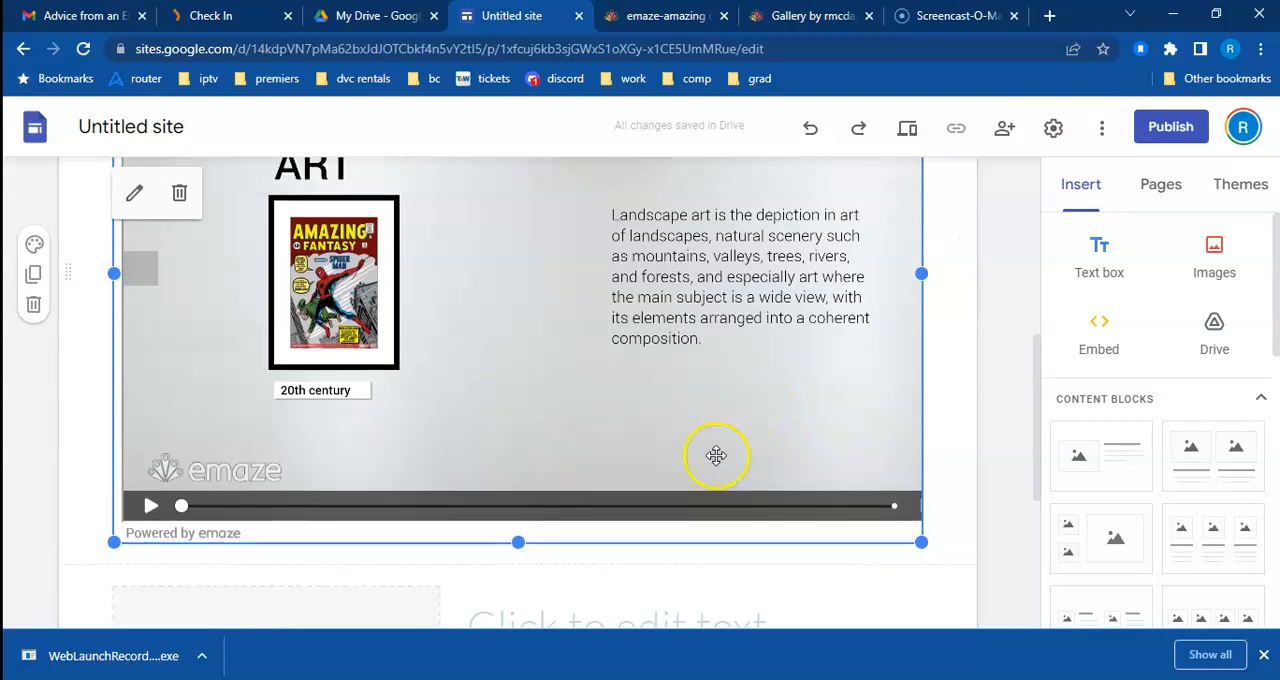
{"action": "left_click_drag", "start_coordinate": [188, 522], "coordinate": [78, 523]}
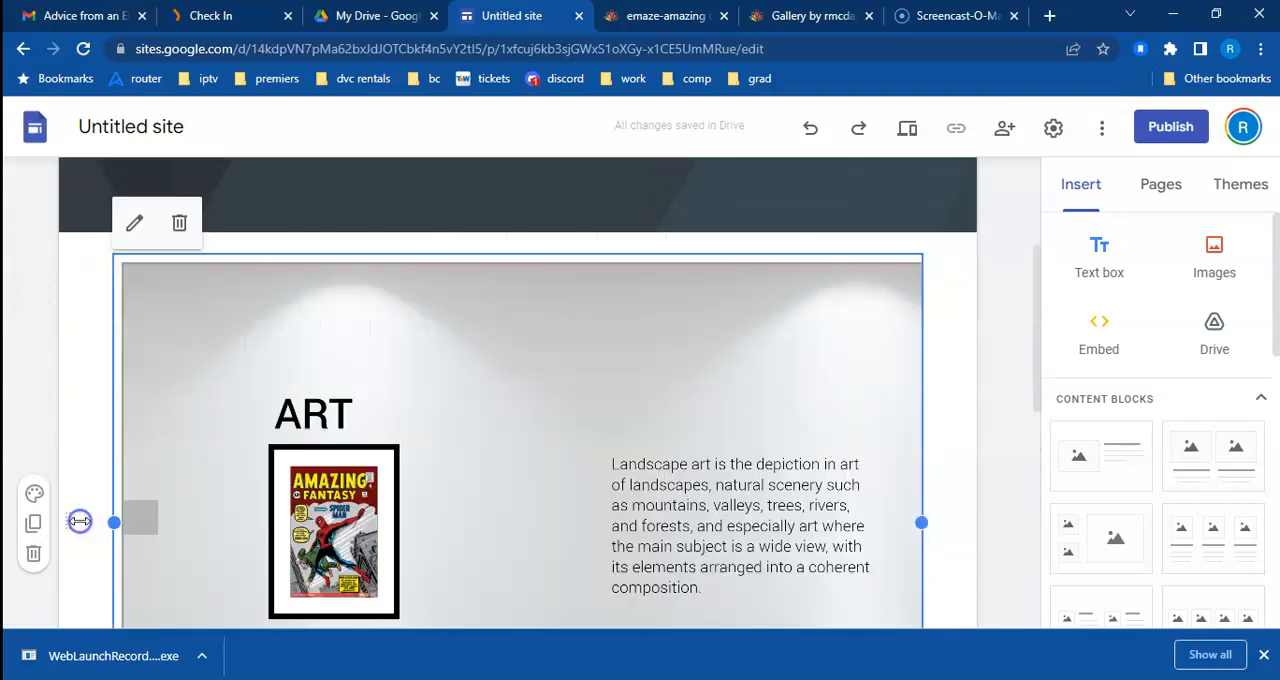
{"action": "left_click_drag", "start_coordinate": [923, 522], "coordinate": [964, 522]}
{"action": "scroll", "coordinate": [935, 515], "scroll_direction": "down", "scroll_amount": 3}
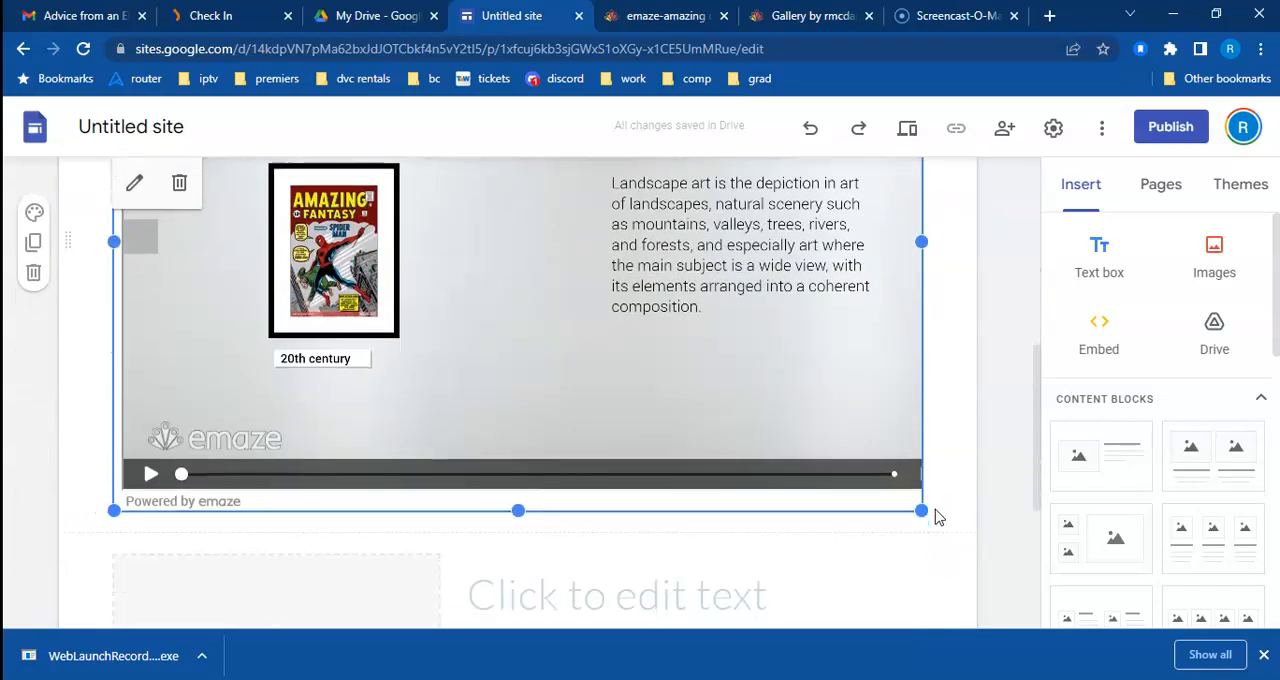
{"action": "scroll", "coordinate": [543, 452], "scroll_direction": "up", "scroll_amount": 2}
{"action": "scroll", "coordinate": [543, 454], "scroll_direction": "down", "scroll_amount": 1}
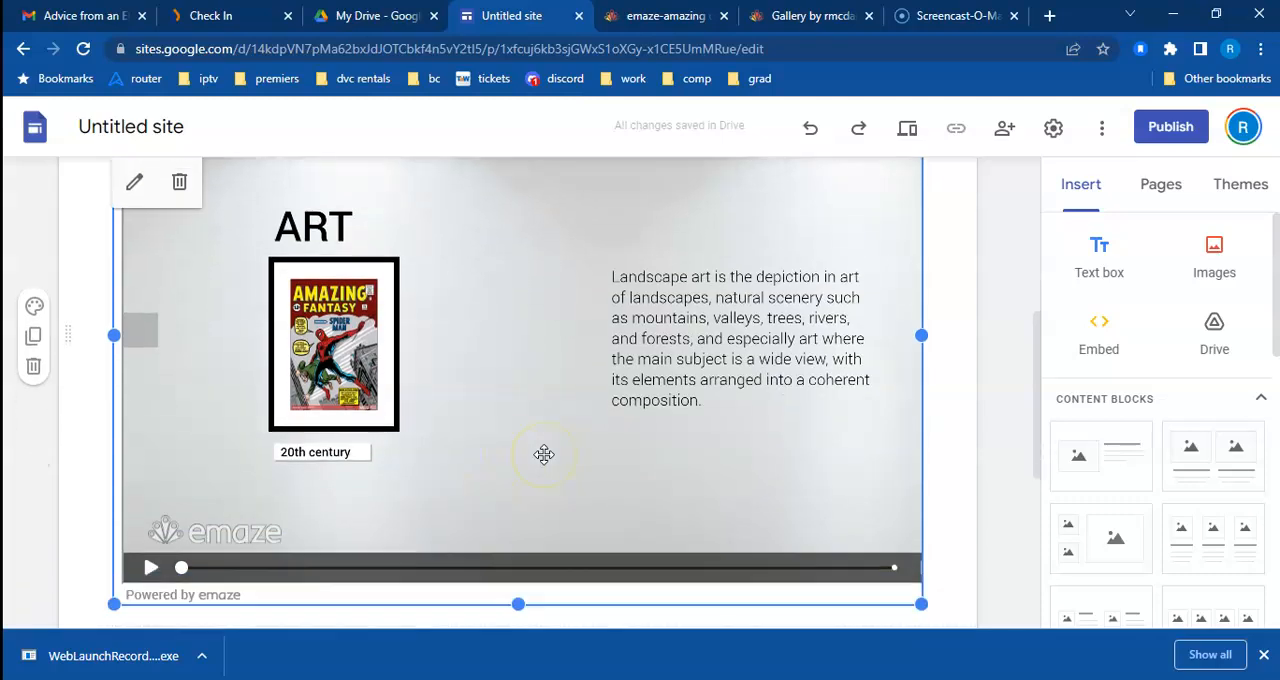